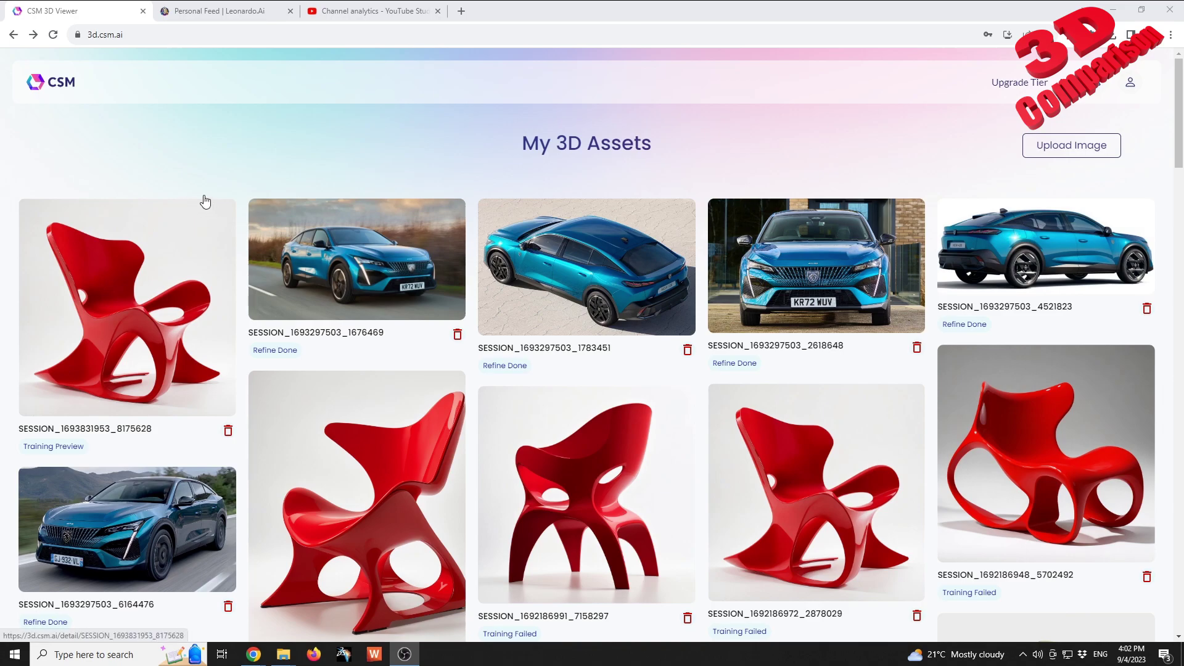
Step: Download the next red chair image from the Leonardo.Ai lightbox
left_click(207, 11)
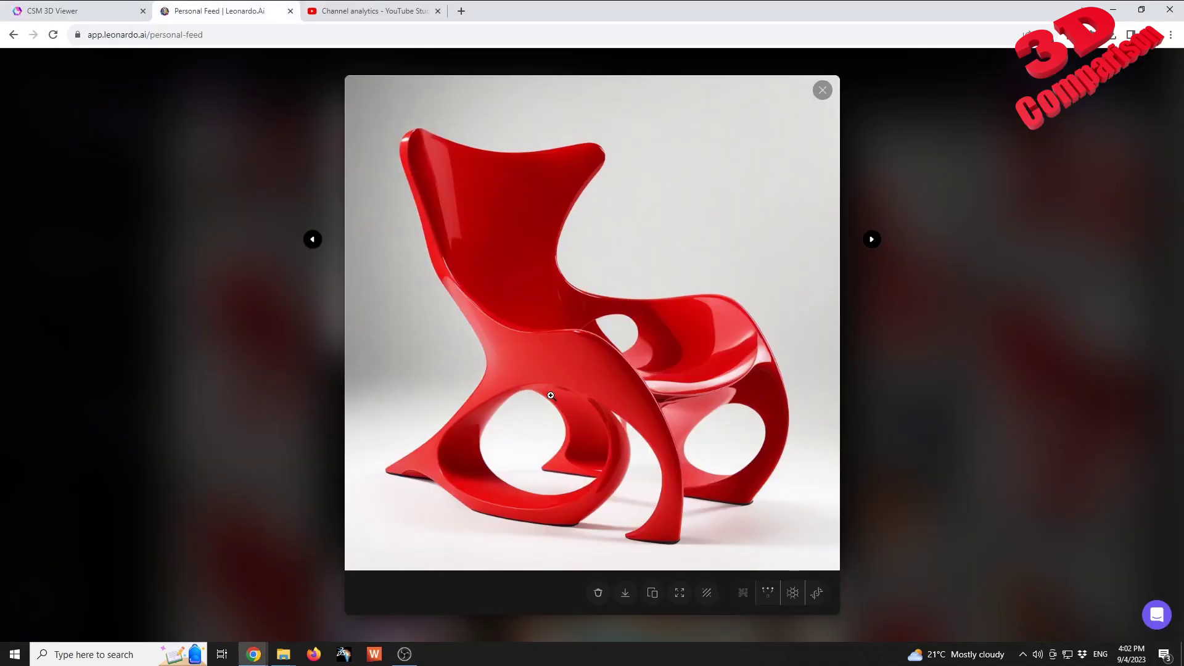
left_click(872, 240)
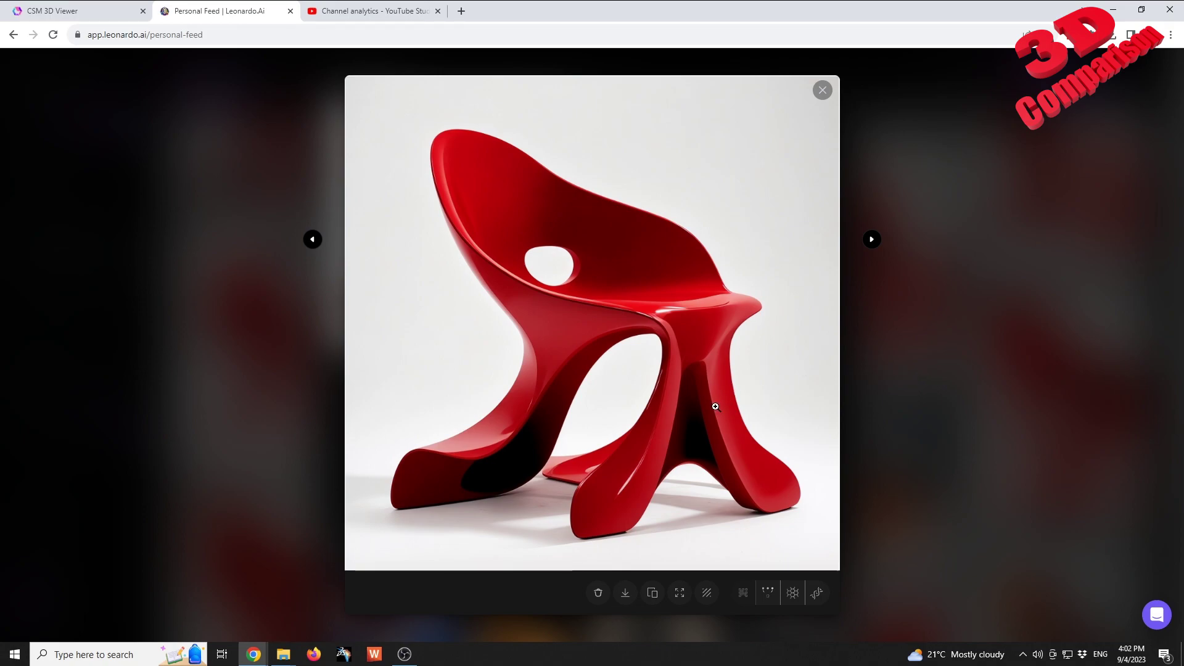
left_click(627, 594)
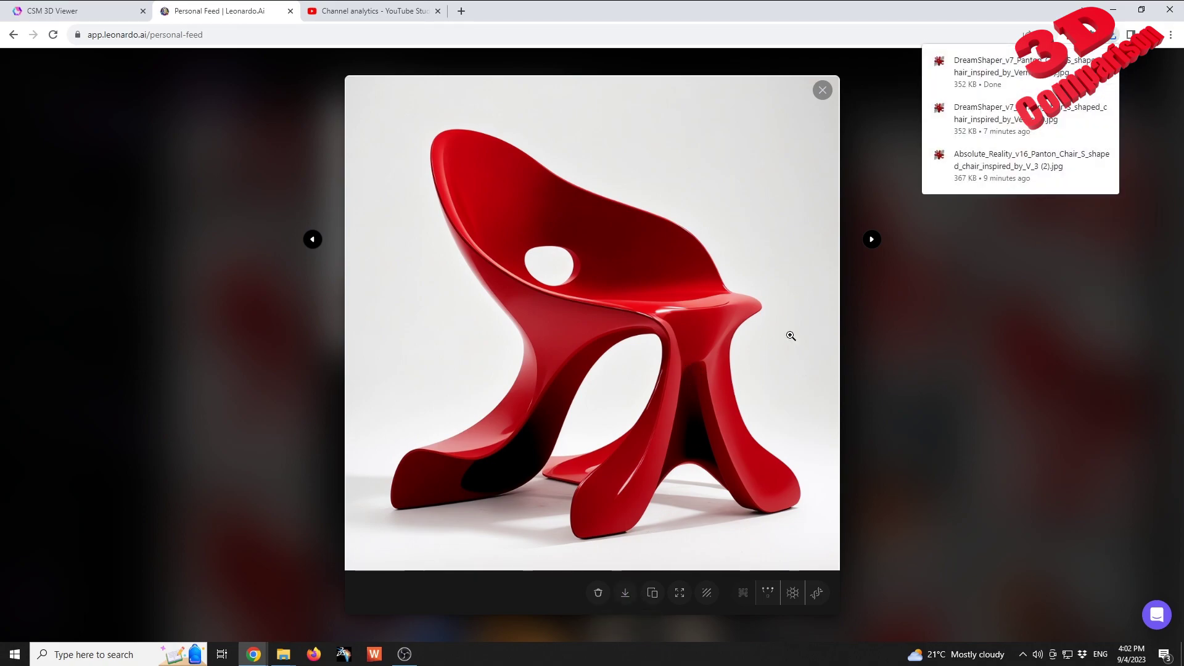
Step: Show the downloaded chair image in the Downloads folder, then return to the CSM assets tab
mouse_move(1042, 68)
left_click(1082, 60)
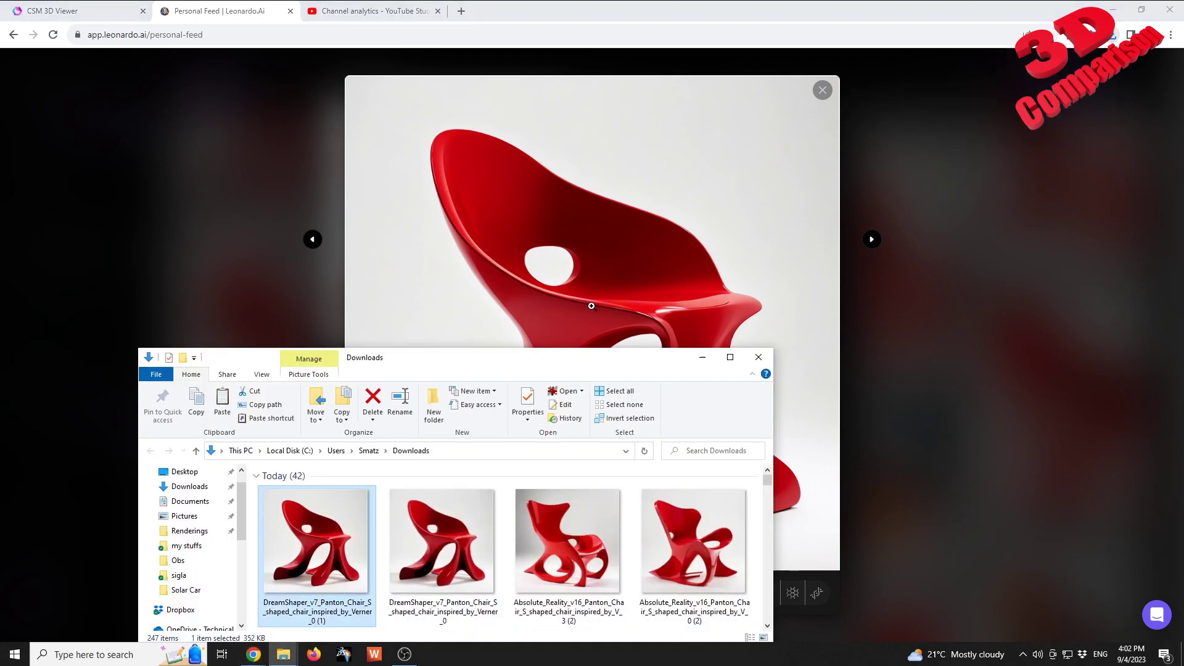
left_click(52, 10)
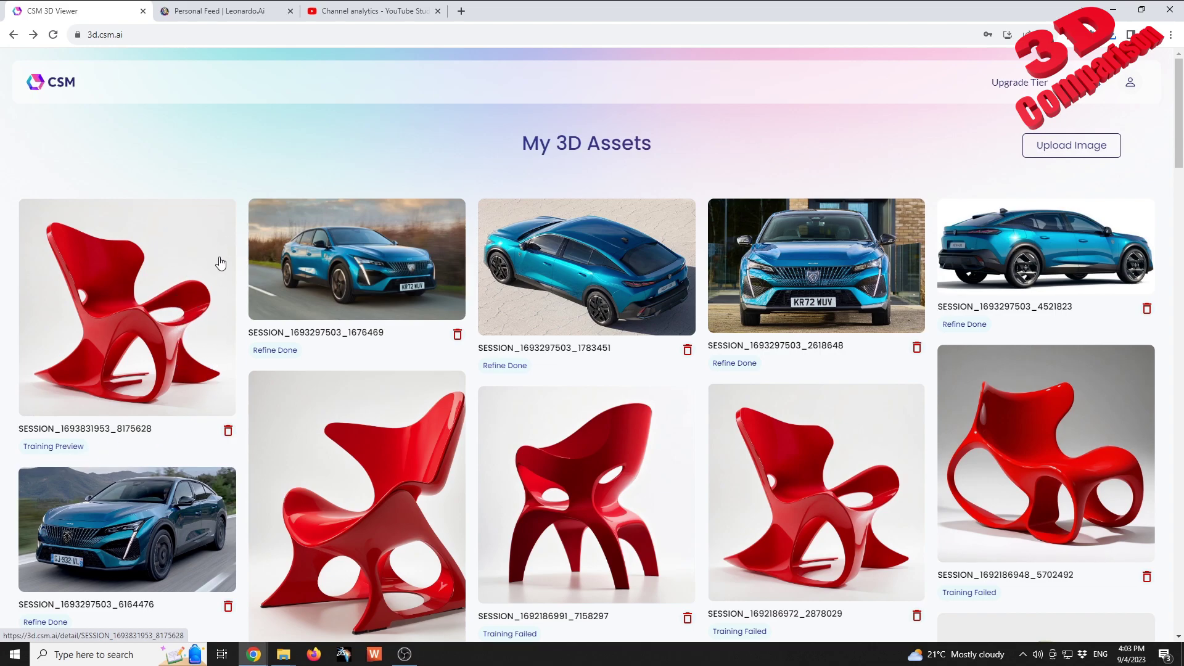
Step: Preview a couple of asset cards, then open the Upload Image dialog
mouse_move(621, 258)
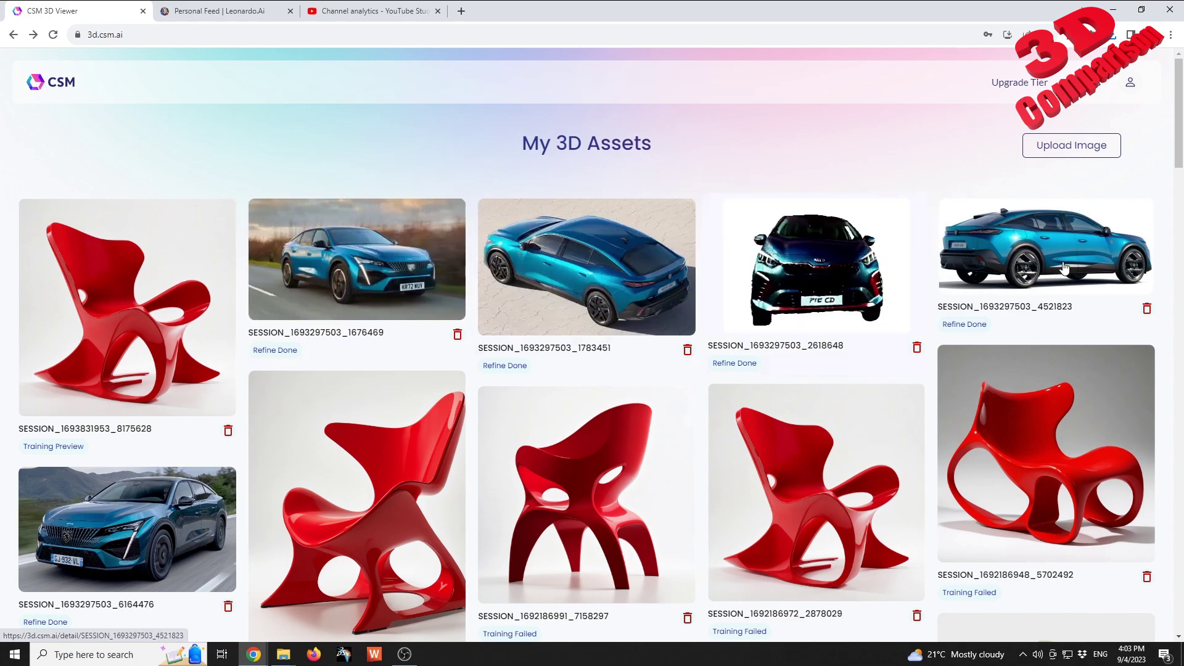
mouse_move(901, 232)
left_click(1051, 149)
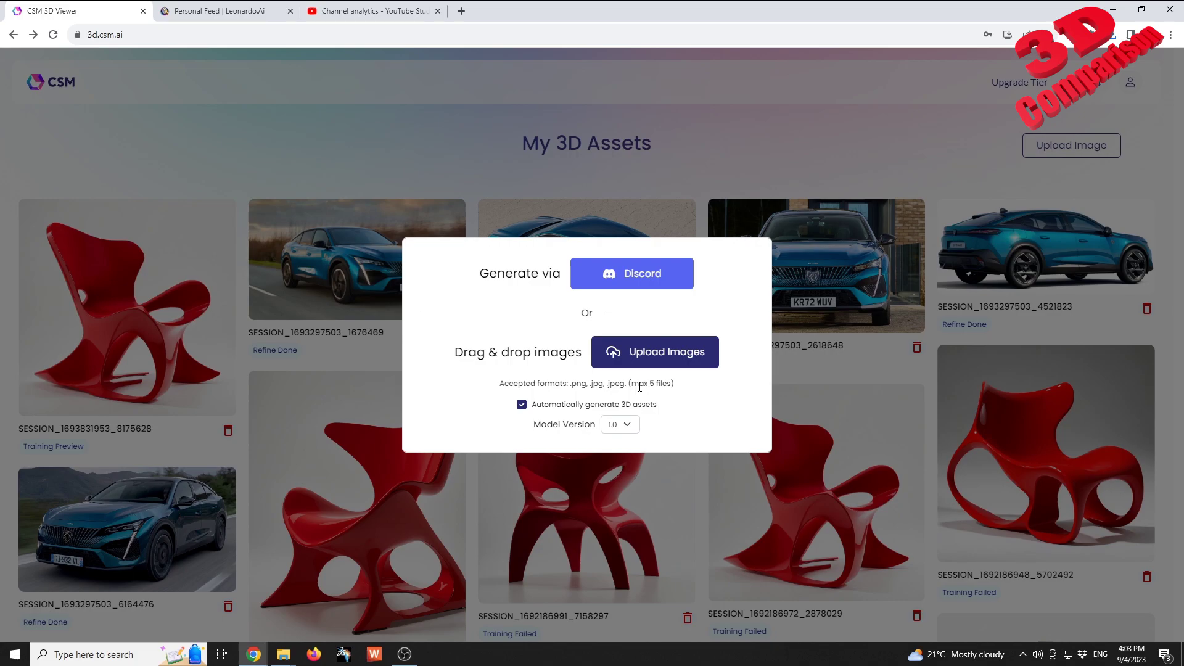
Step: Switch Model Version to 1.1, try uploading images, then dismiss the upload dialog
left_click(617, 430)
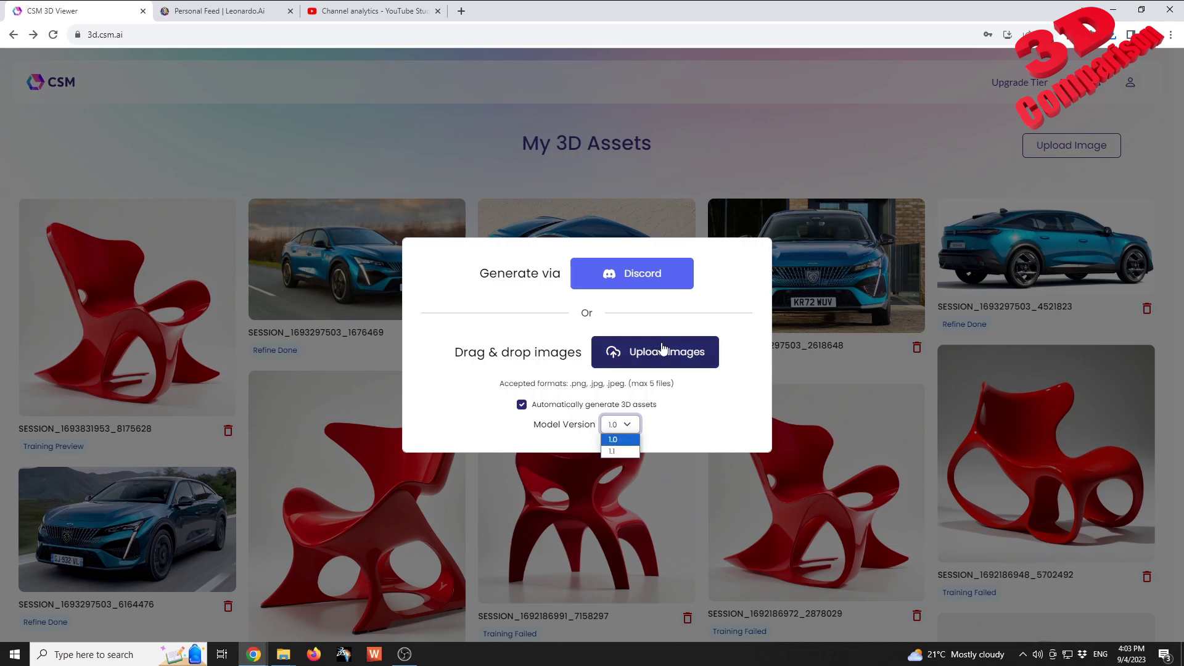
left_click(615, 450)
left_click(641, 370)
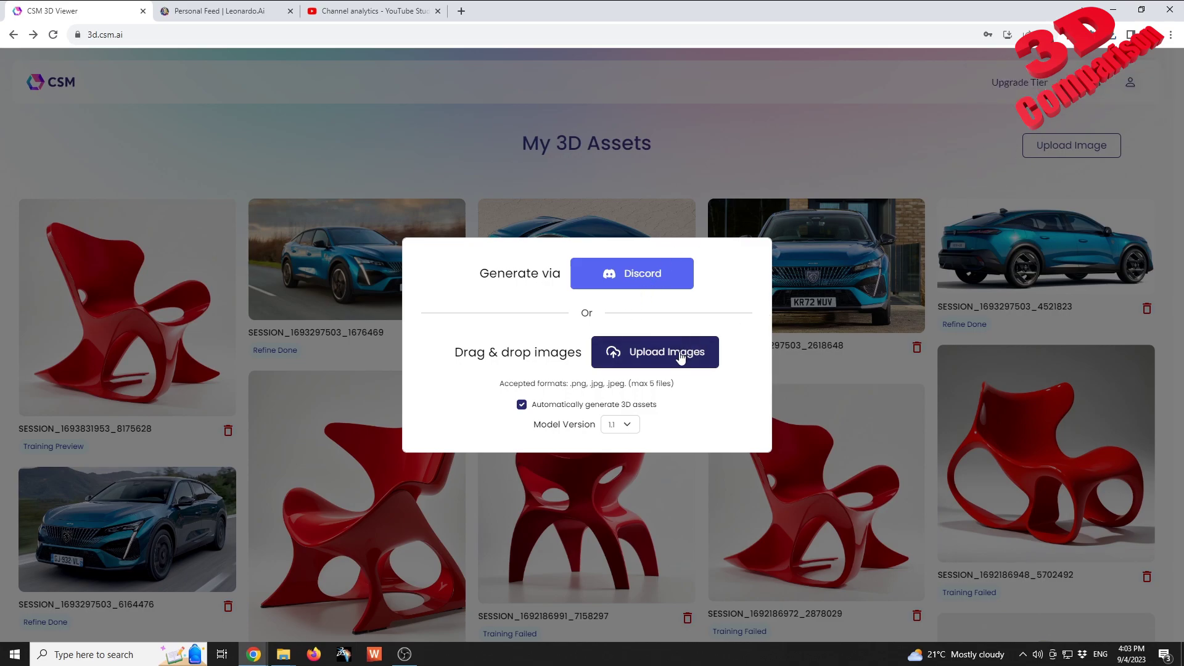
left_click(151, 212)
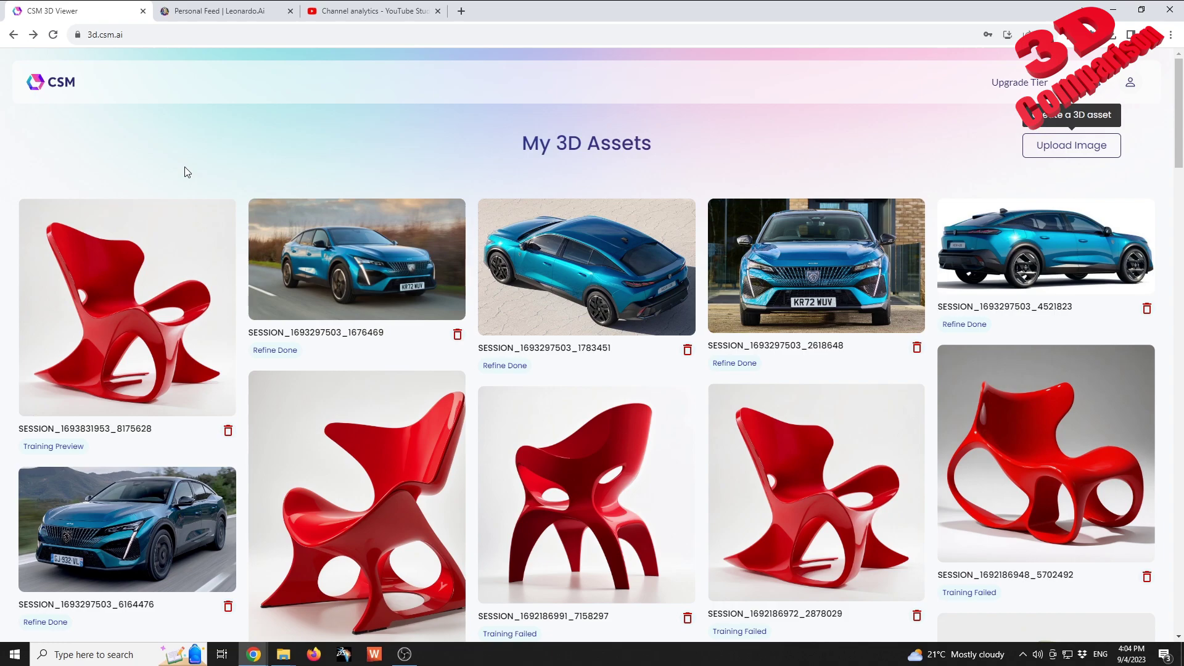
left_click(146, 296)
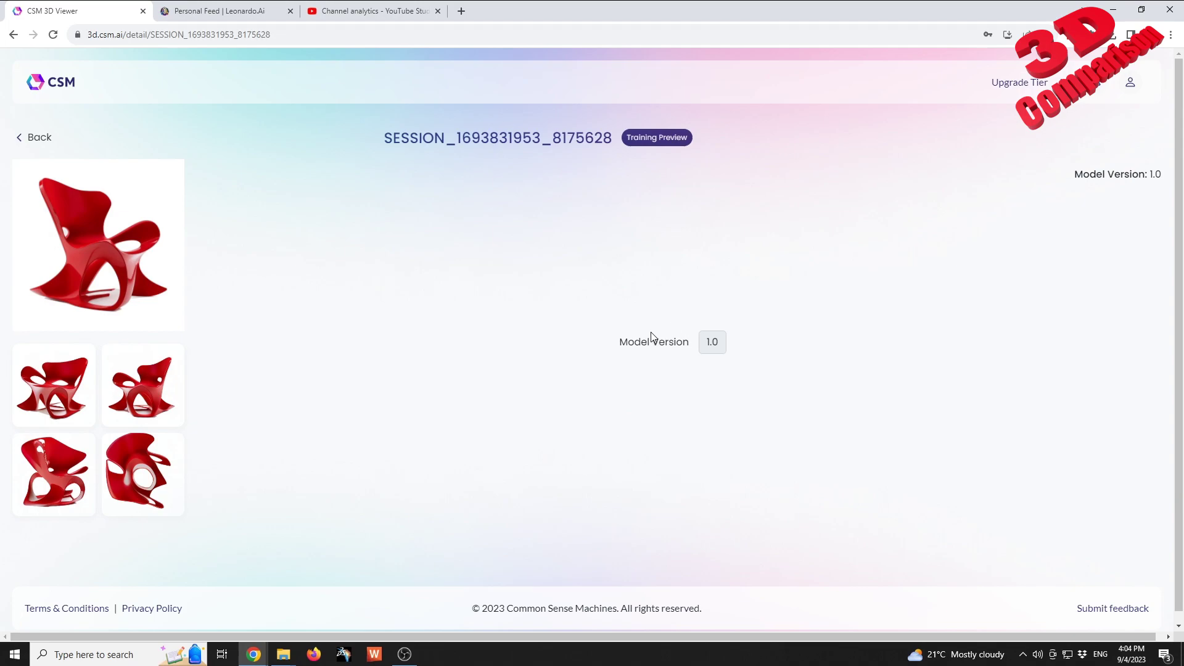
left_click(31, 138)
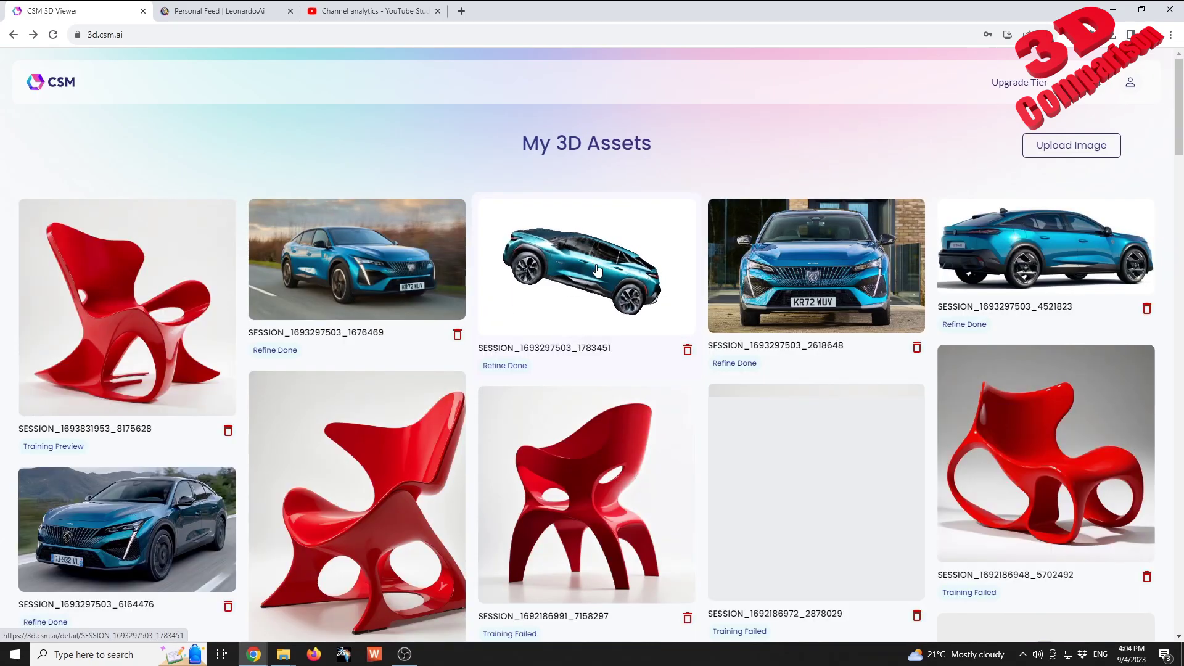
Step: Open the basketball gorilla from the Showcase, zoom and orbit to its back, then go back
left_click(1136, 89)
left_click(1095, 173)
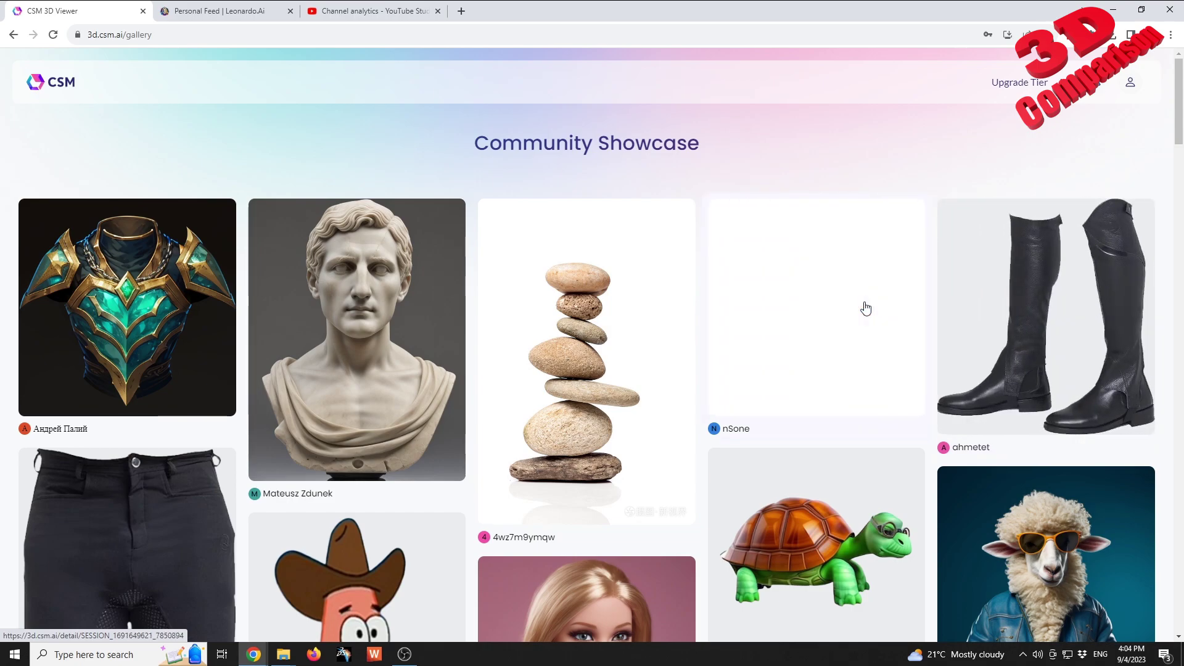
left_click(823, 307)
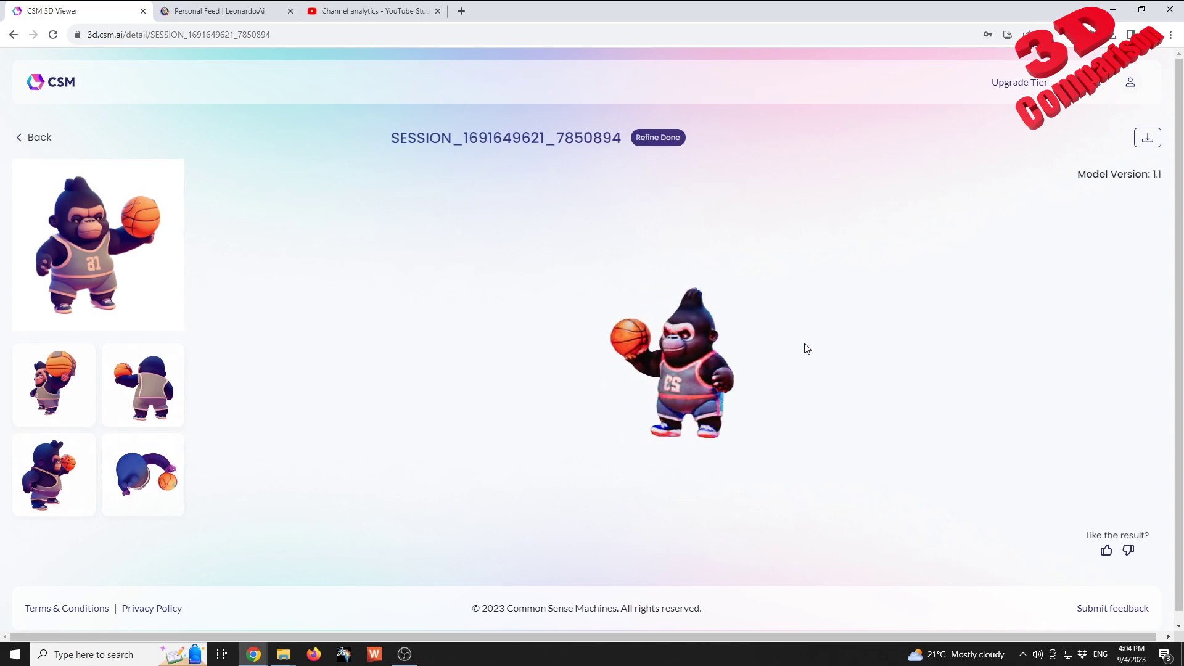
scroll(749, 320, "up", 3)
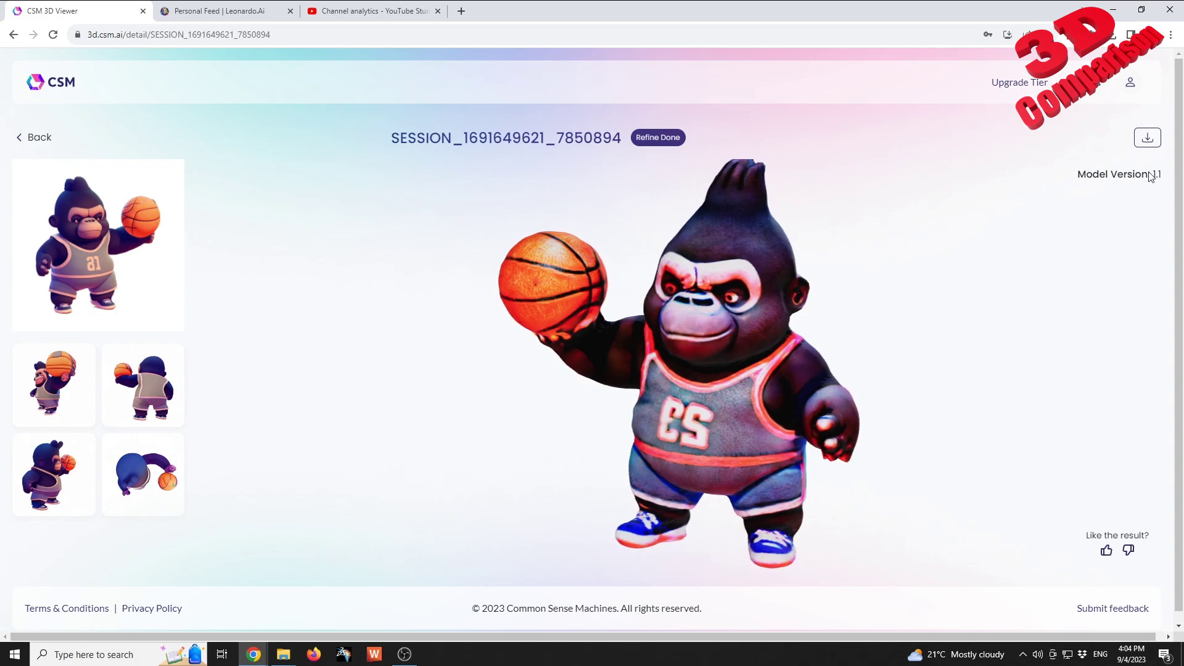
left_click_drag(902, 345, 649, 335)
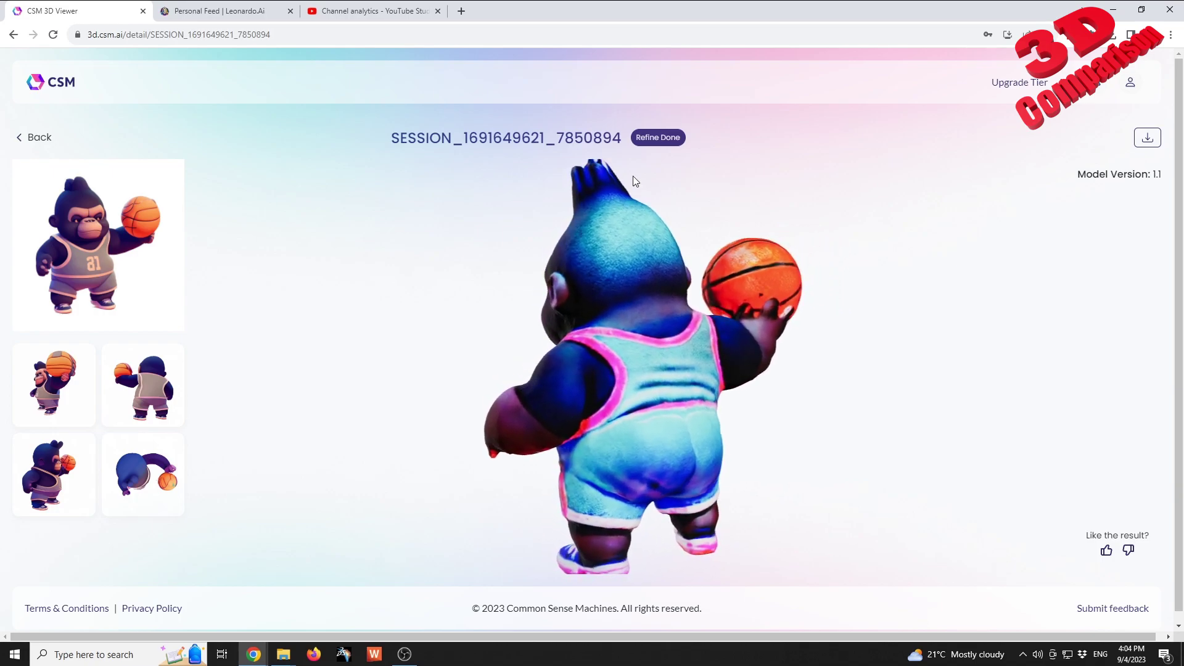
left_click_drag(742, 359, 867, 346)
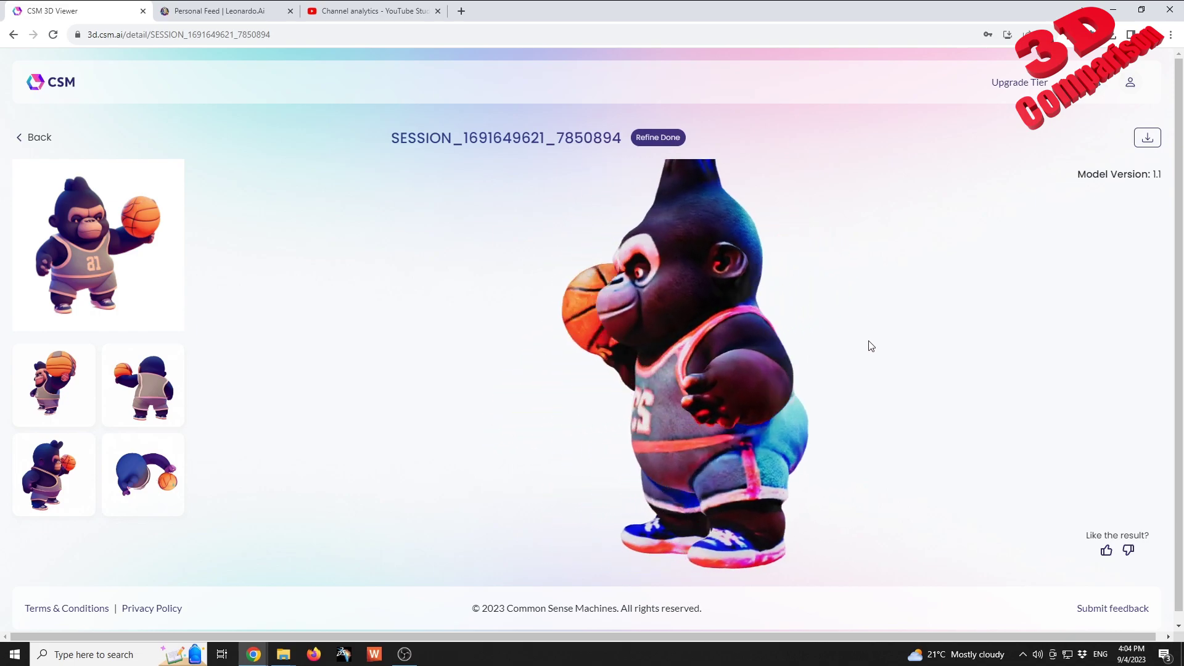
left_click(37, 137)
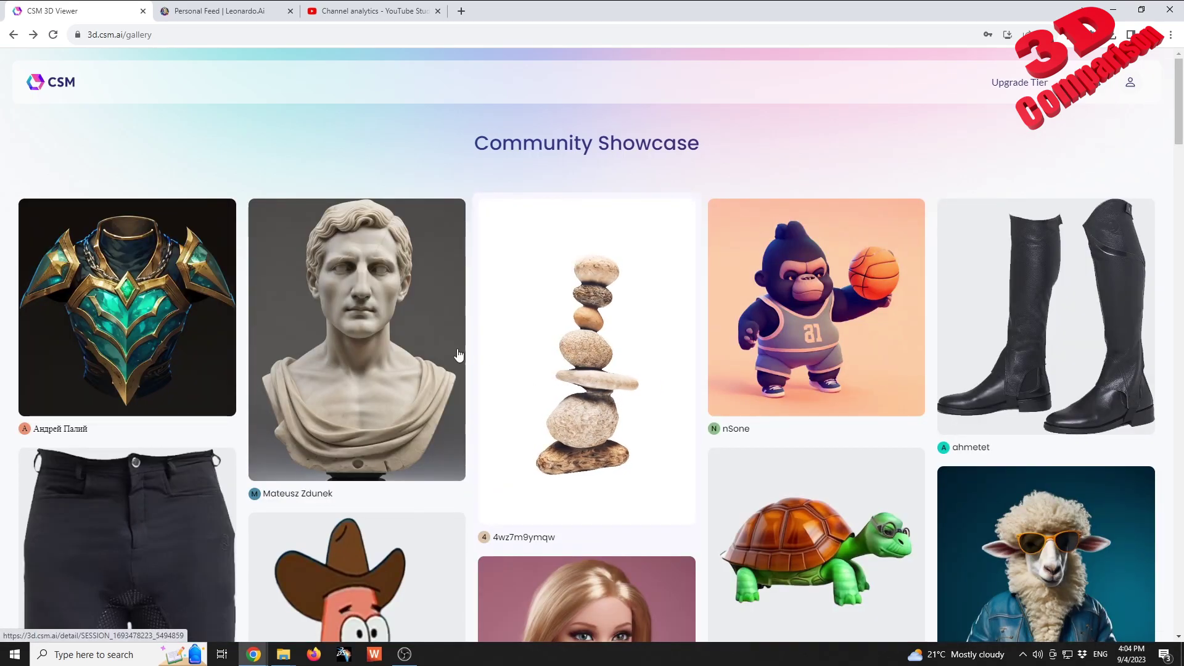
Step: Open the marble Roman bust, rotate it to face the viewer, then return to the gallery
left_click(380, 346)
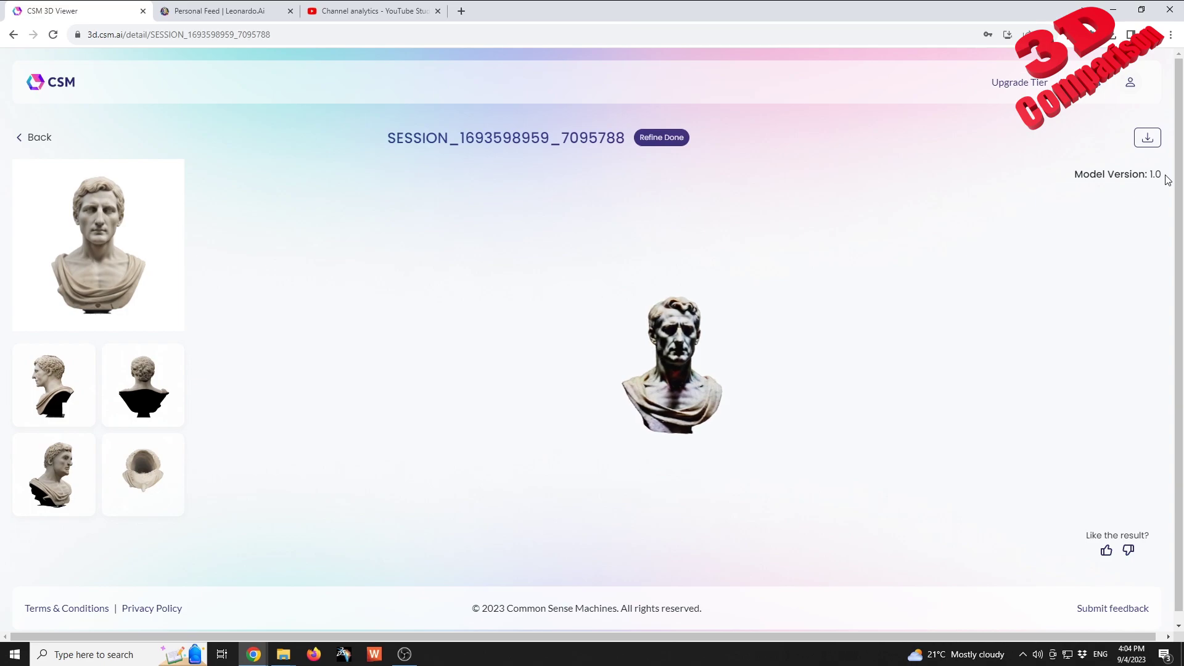
scroll(790, 372, "up", 2)
scroll(789, 373, "up", 3)
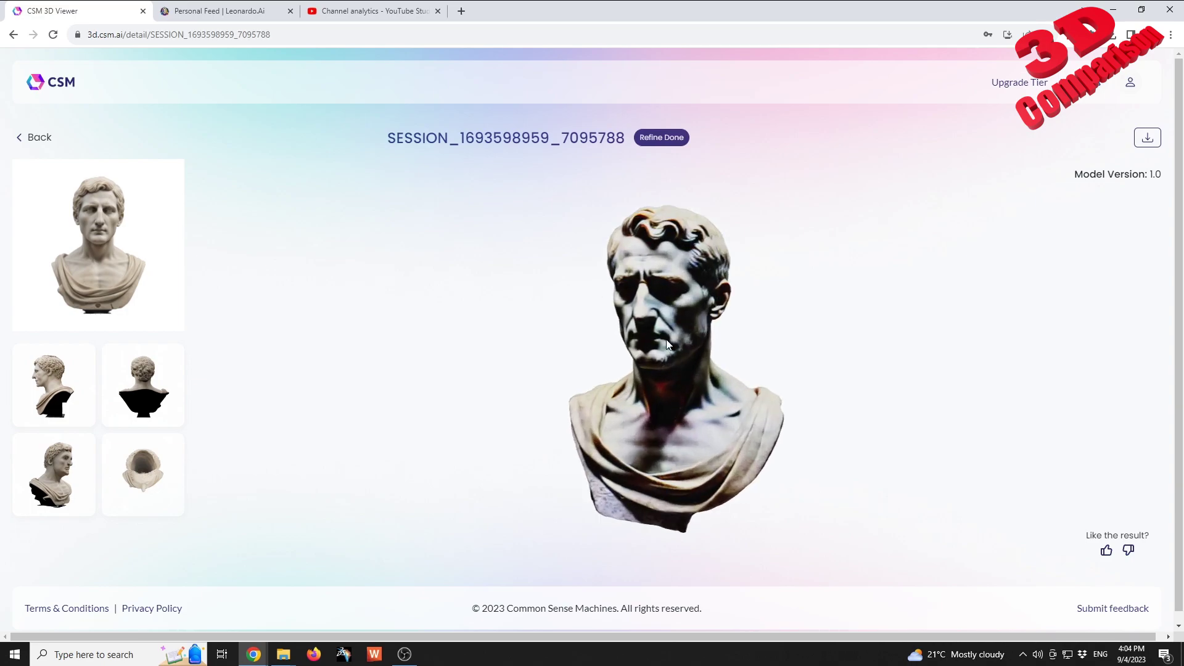
left_click_drag(710, 314, 505, 335)
left_click_drag(627, 337, 691, 290)
scroll(694, 257, "up", 3)
scroll(720, 272, "down", 4)
scroll(721, 272, "up", 4)
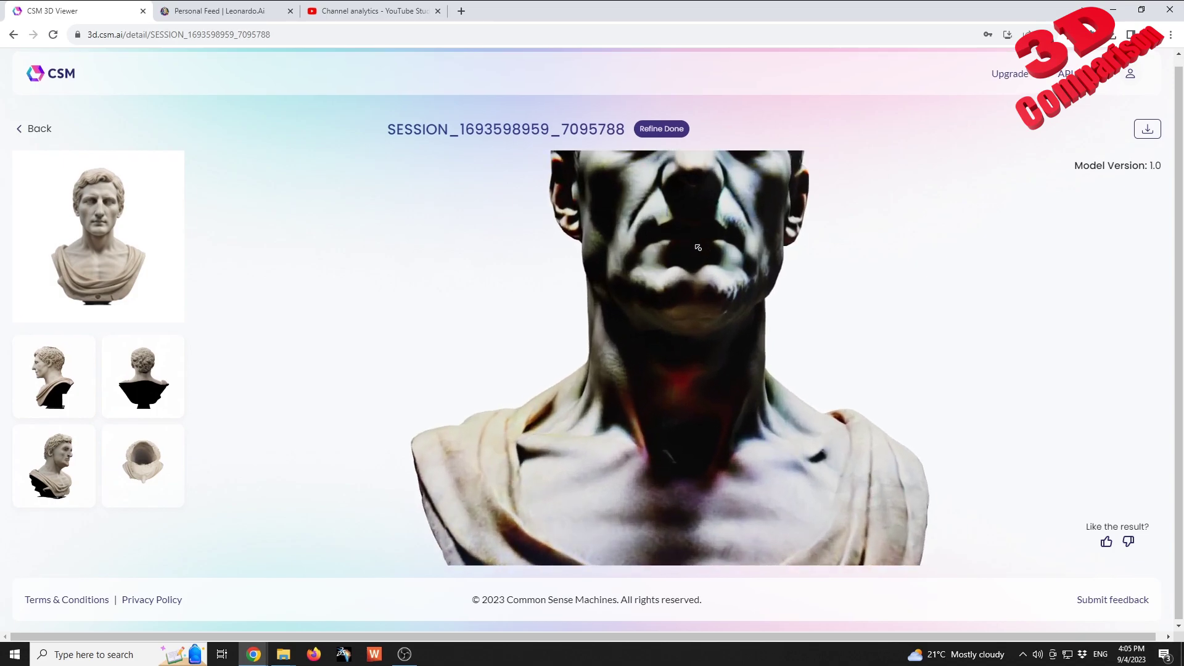
scroll(696, 274, "down", 3)
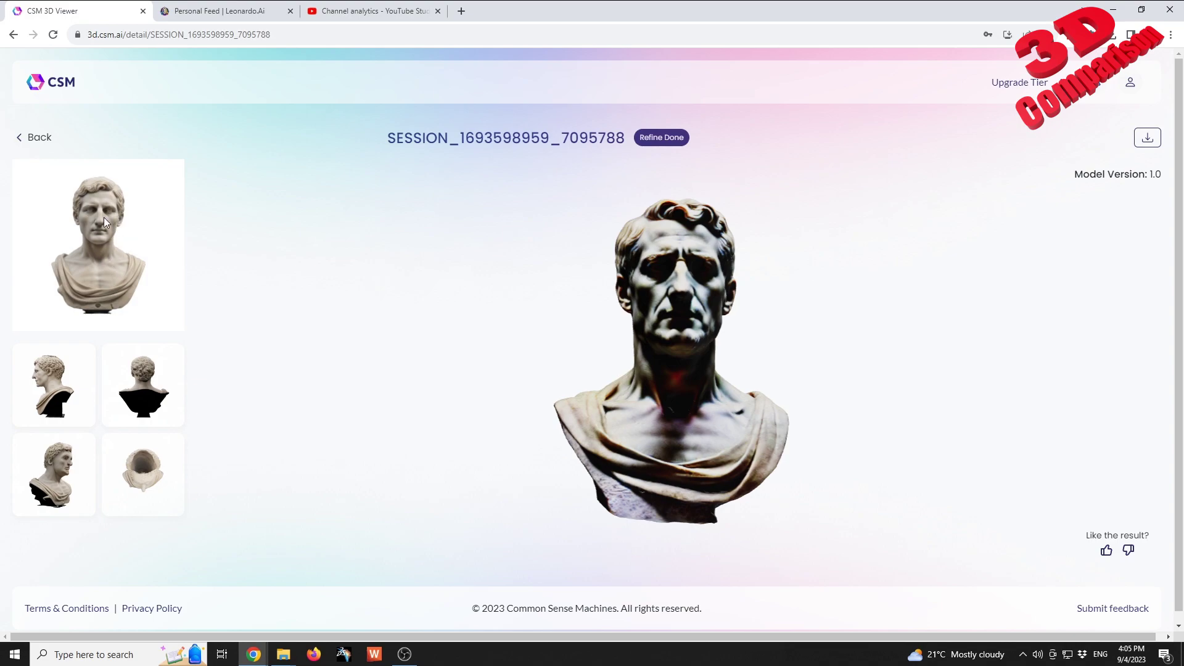
left_click_drag(676, 263, 691, 224)
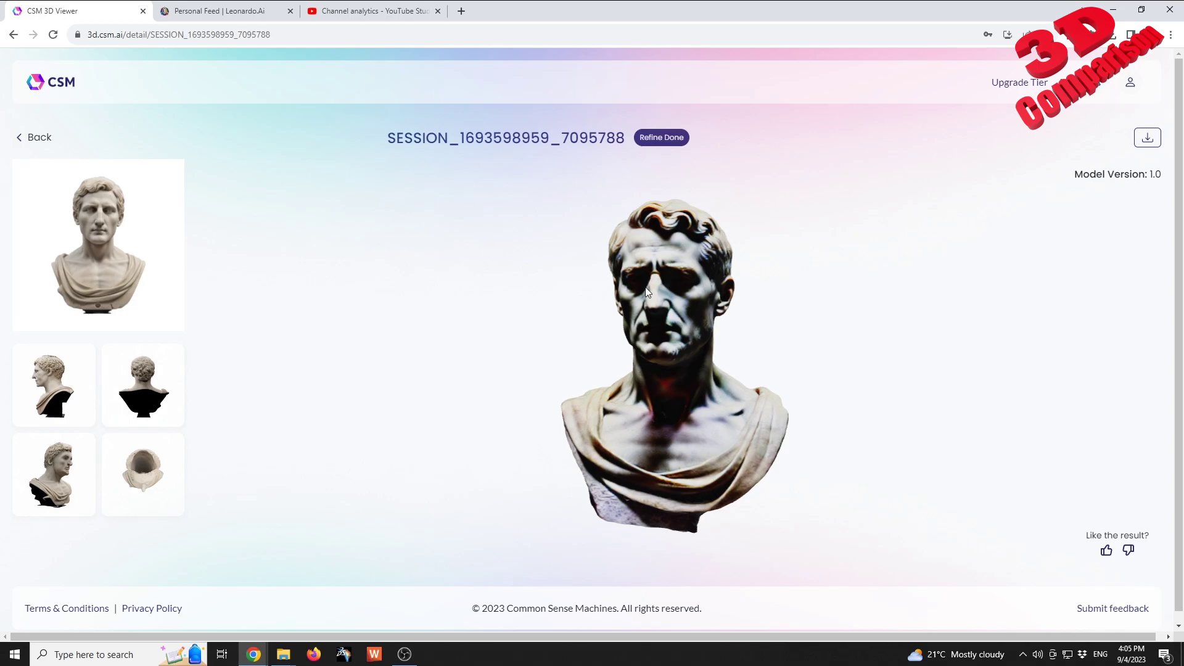
left_click_drag(646, 279, 699, 294)
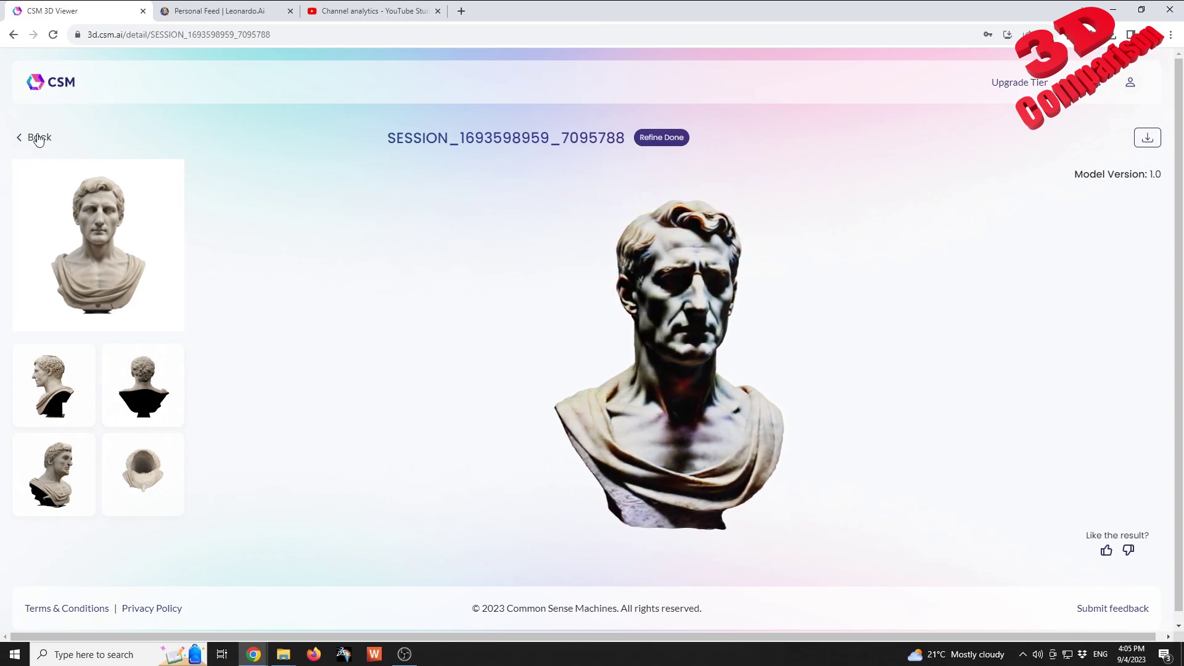
left_click(35, 137)
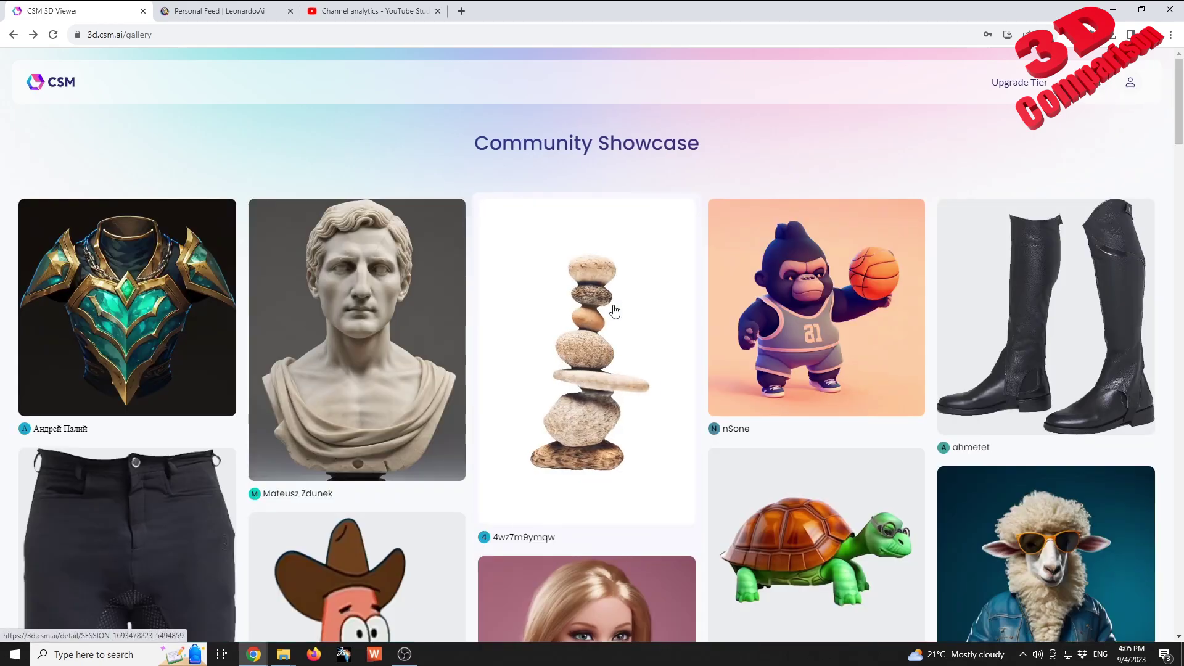
Step: Open the sheep-in-denim-jacket model, zoom in and orbit it to its back and side profile
scroll(620, 298, "down", 3)
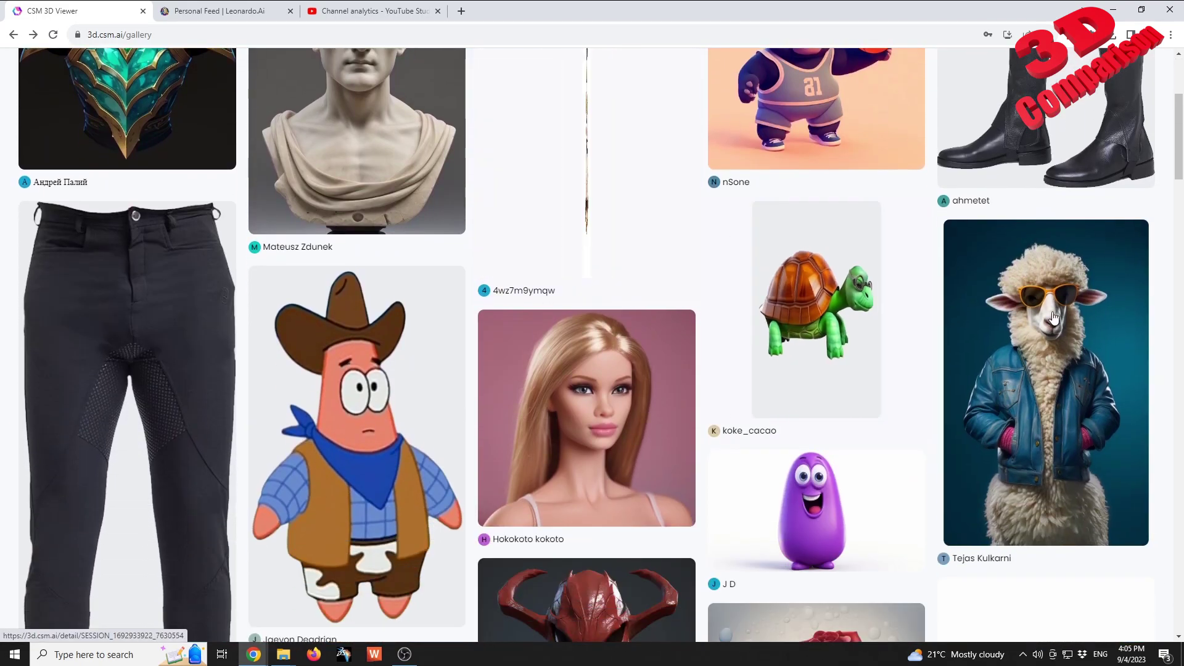
left_click(1080, 334)
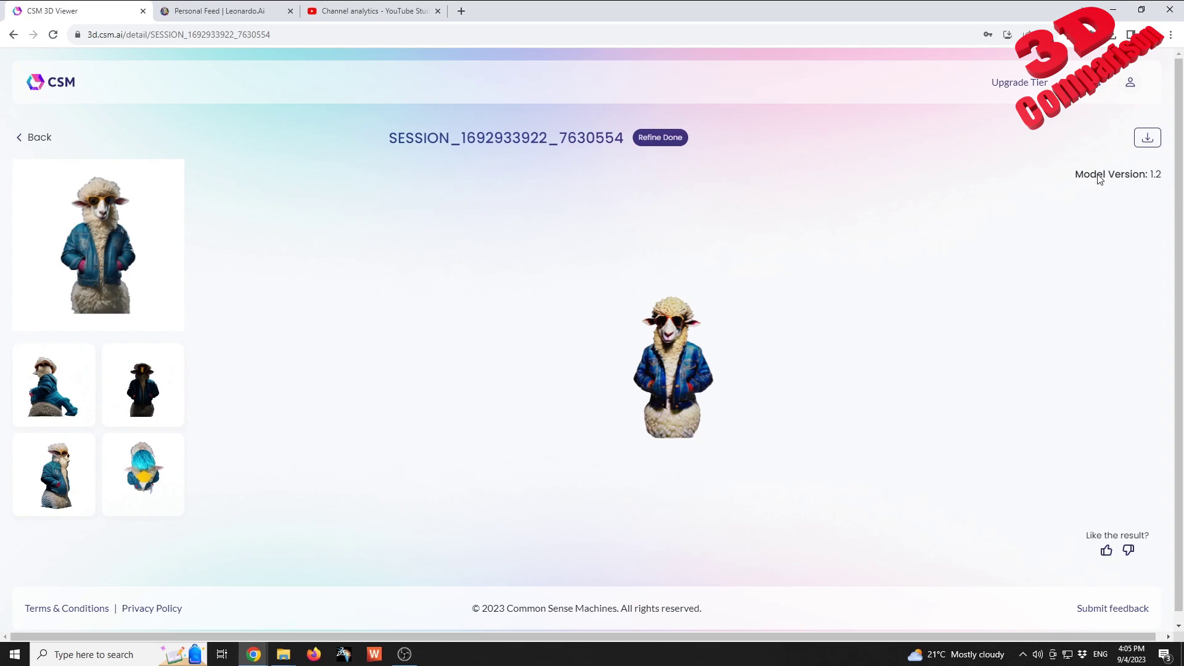
scroll(743, 357, "up", 5)
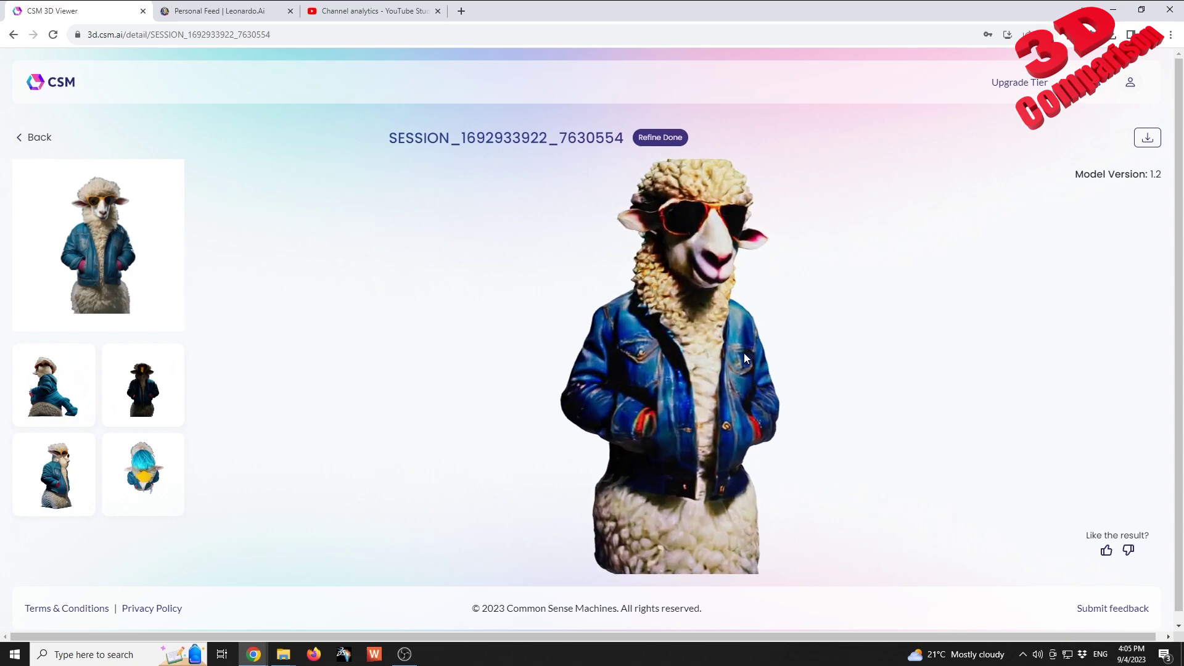
left_click_drag(721, 357, 845, 362)
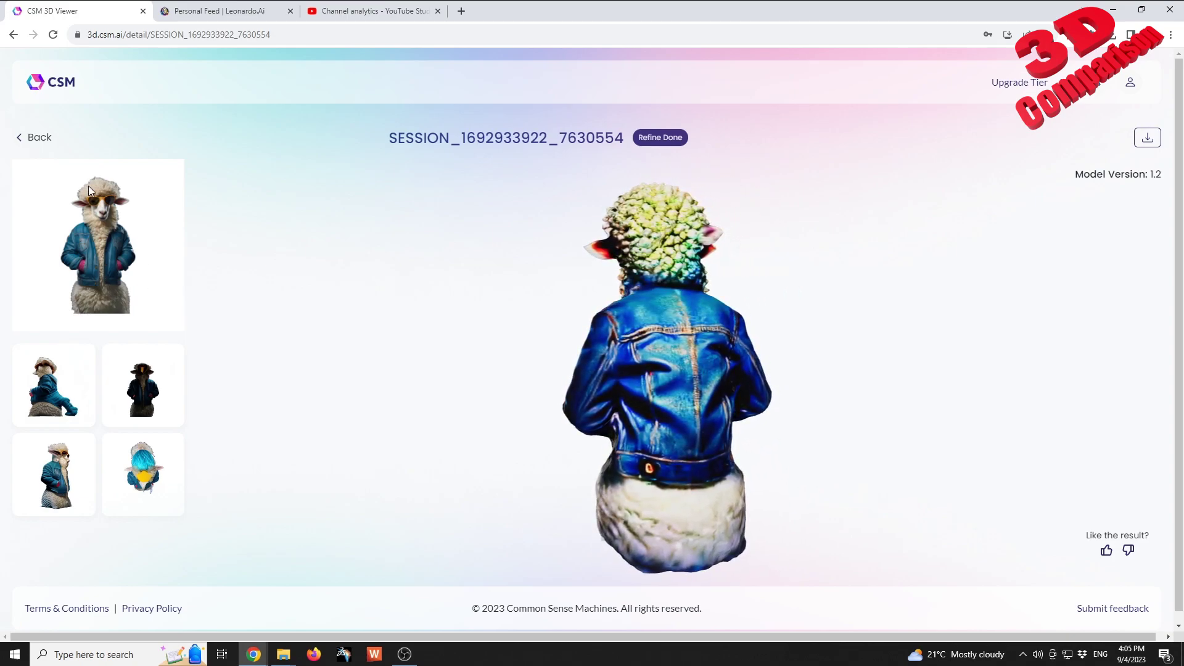
mouse_move(634, 379)
left_mouse_down()
mouse_move(713, 373)
mouse_move(702, 372)
mouse_move(727, 361)
mouse_move(712, 343)
mouse_move(757, 356)
mouse_move(700, 371)
mouse_move(787, 301)
mouse_move(672, 246)
mouse_move(647, 246)
mouse_move(738, 257)
mouse_move(687, 279)
mouse_move(750, 283)
mouse_move(666, 322)
mouse_move(618, 375)
left_mouse_up()
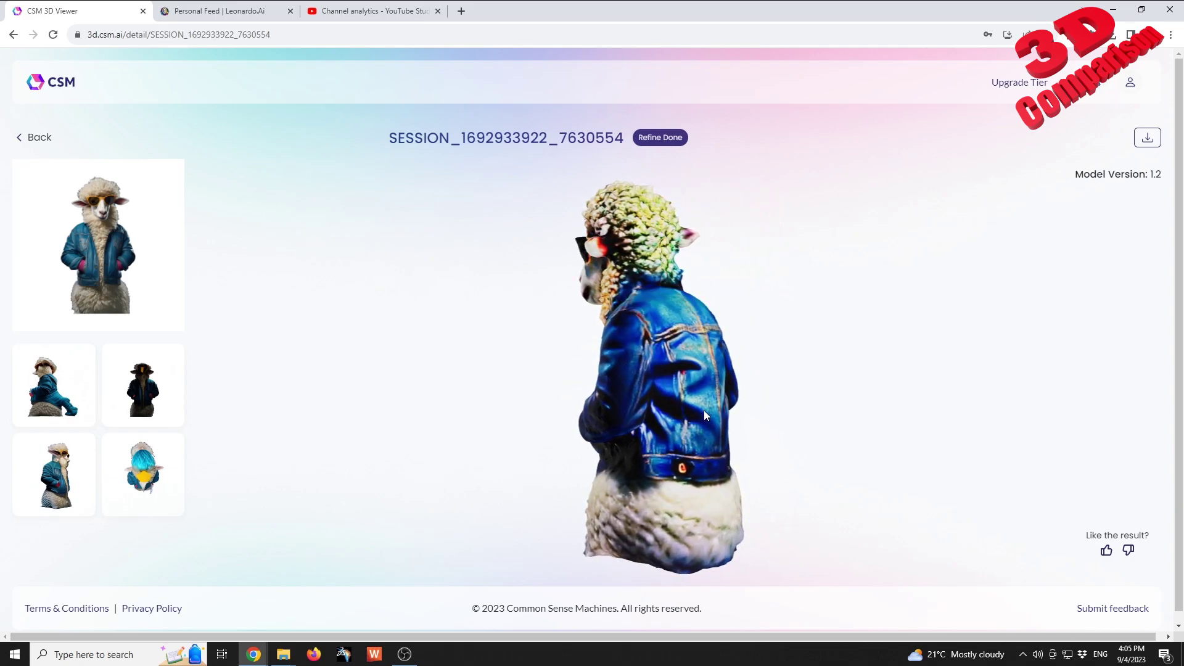
left_click_drag(708, 410, 573, 415)
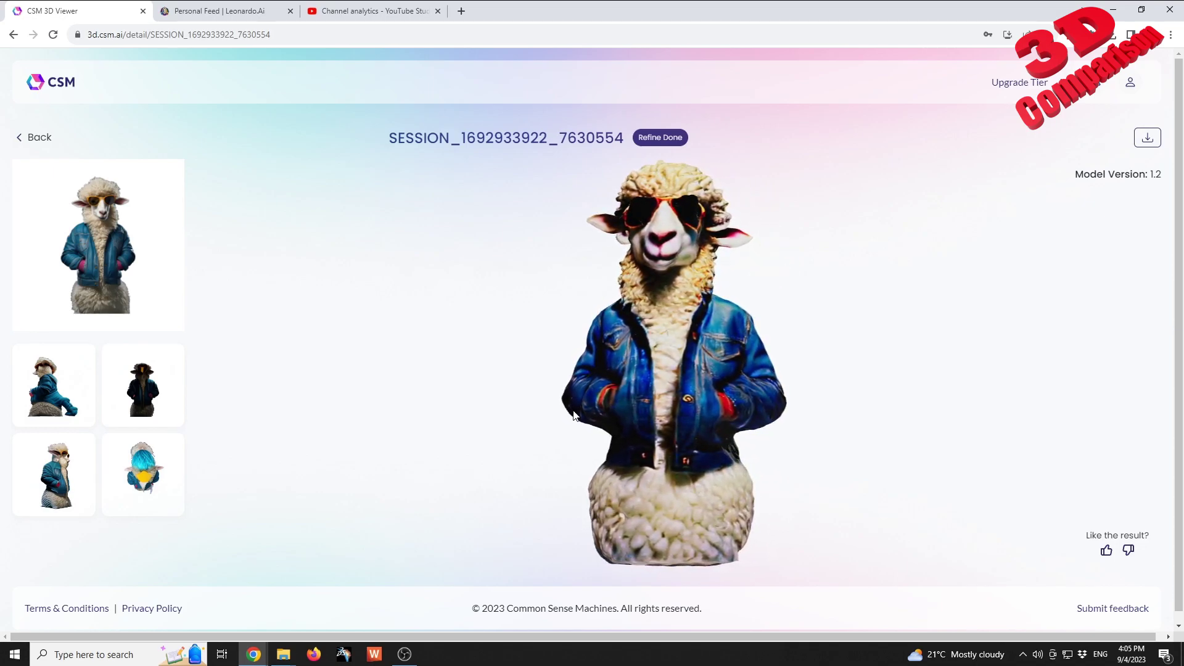
Step: Open My Profile and scroll to Subscription Details showing the Tinkerer plan and 0 credits
left_click(1130, 82)
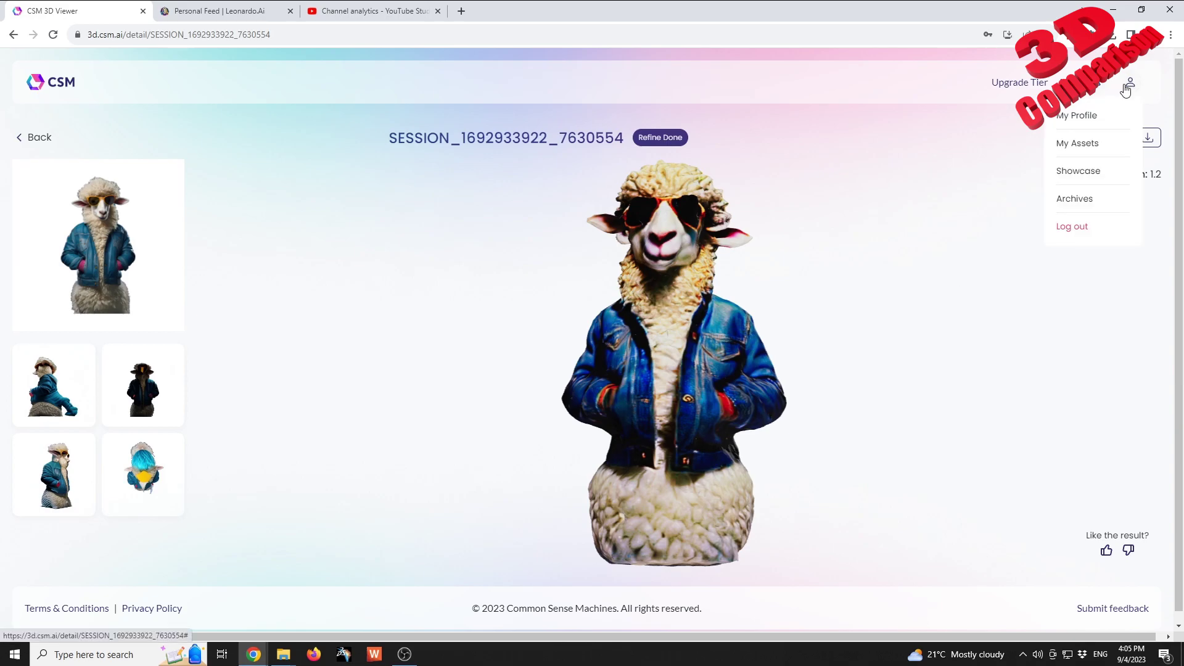
left_click(1104, 117)
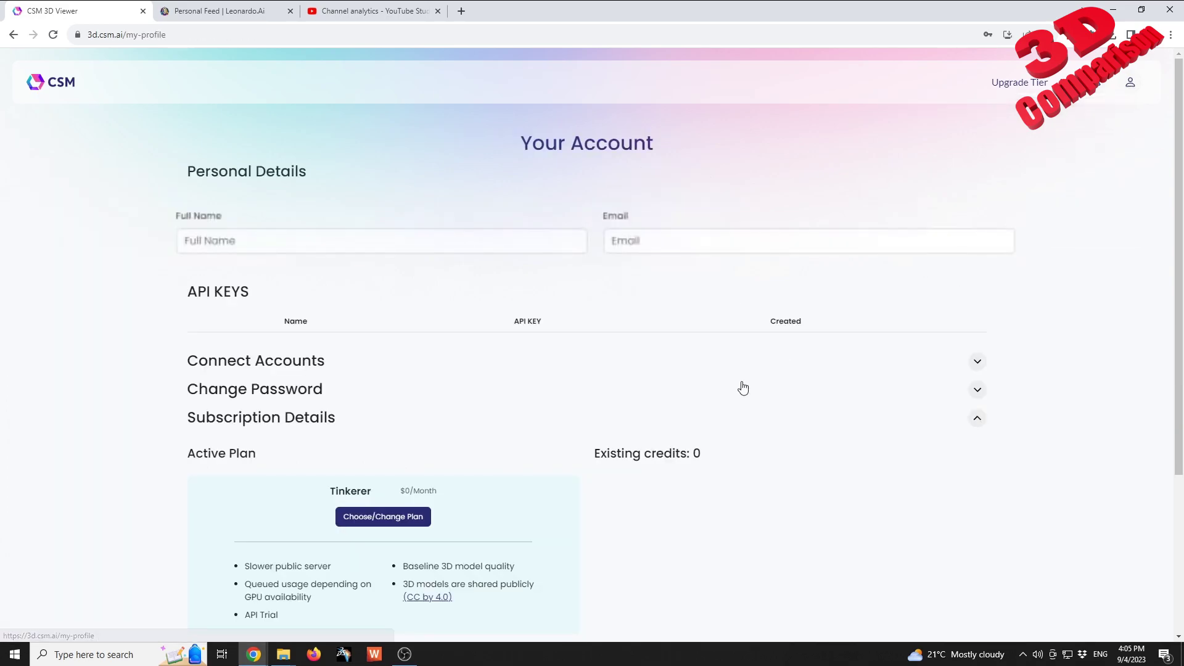
scroll(833, 457, "down", 3)
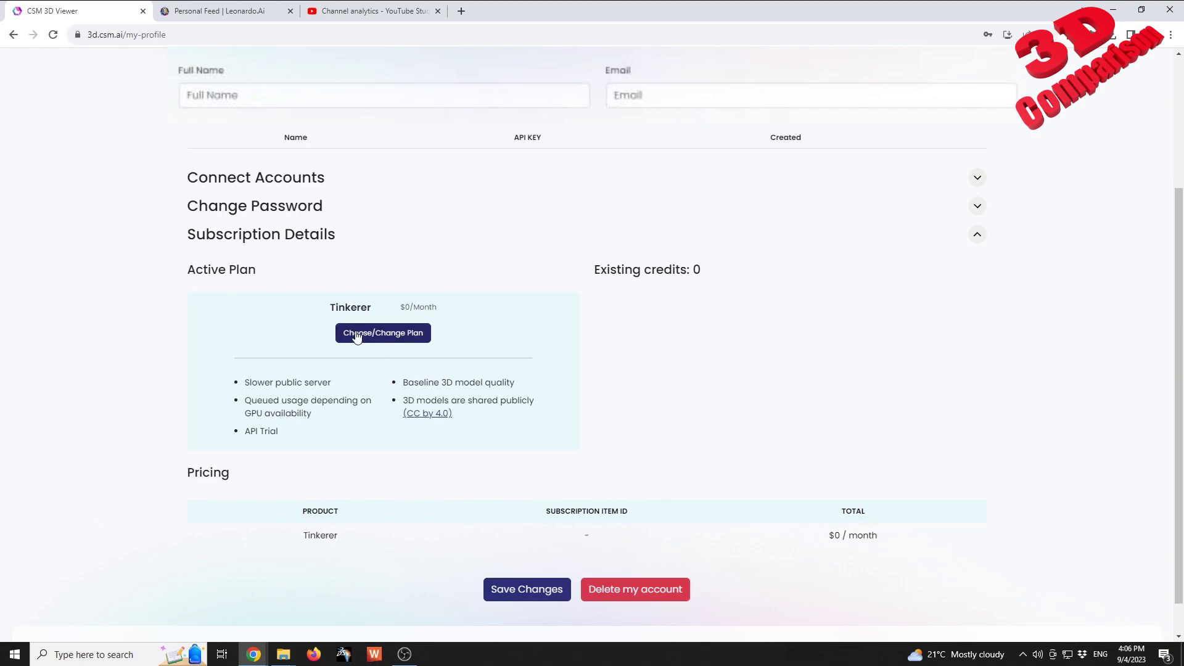
scroll(357, 336, "down", 1)
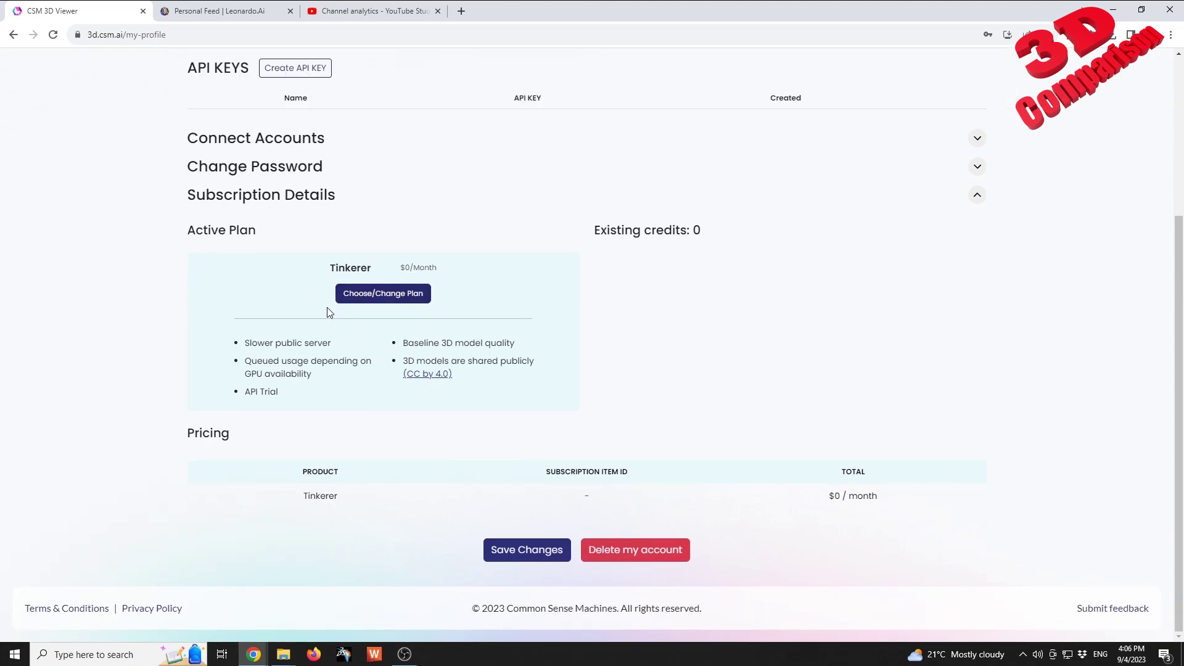
Step: Compare plans, highlighting model quality tiers and Maker's 100 credits and 10 refined models
left_click(367, 297)
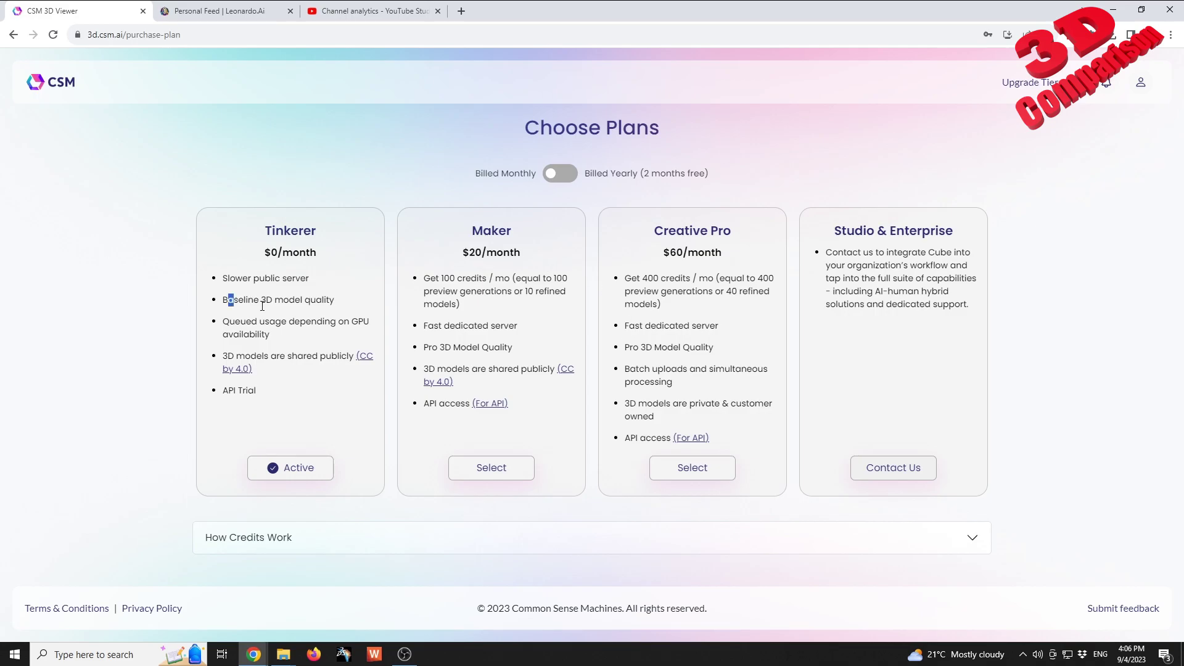
left_click_drag(227, 300, 339, 307)
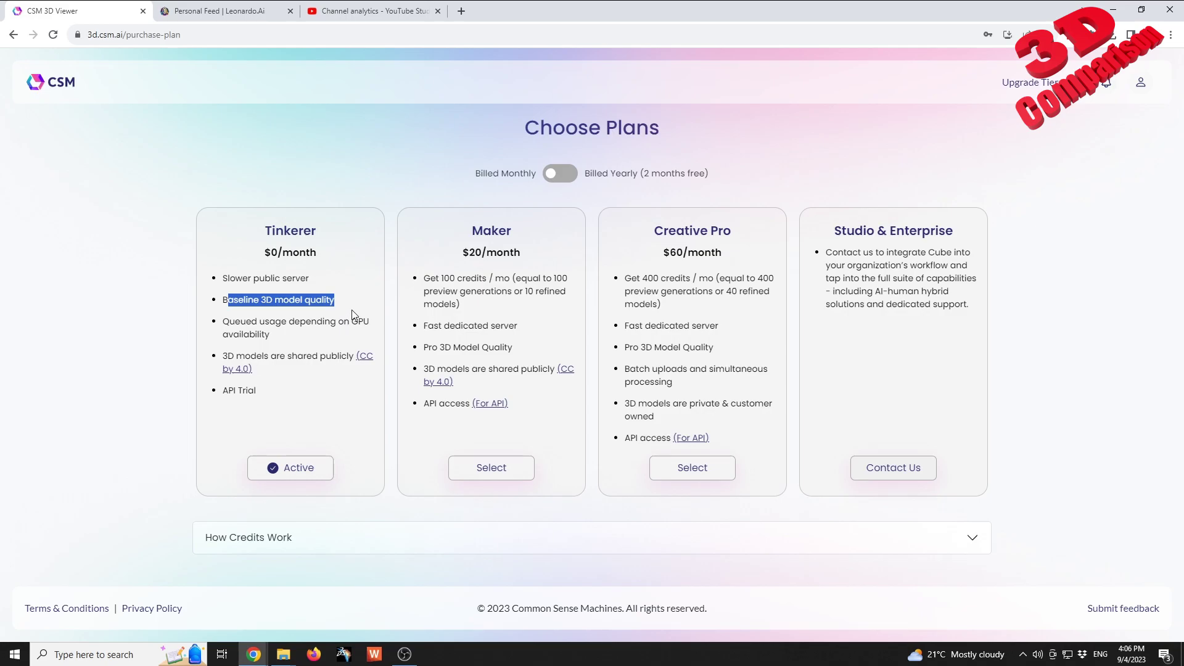
left_click_drag(521, 349, 443, 356)
left_click_drag(716, 349, 633, 349)
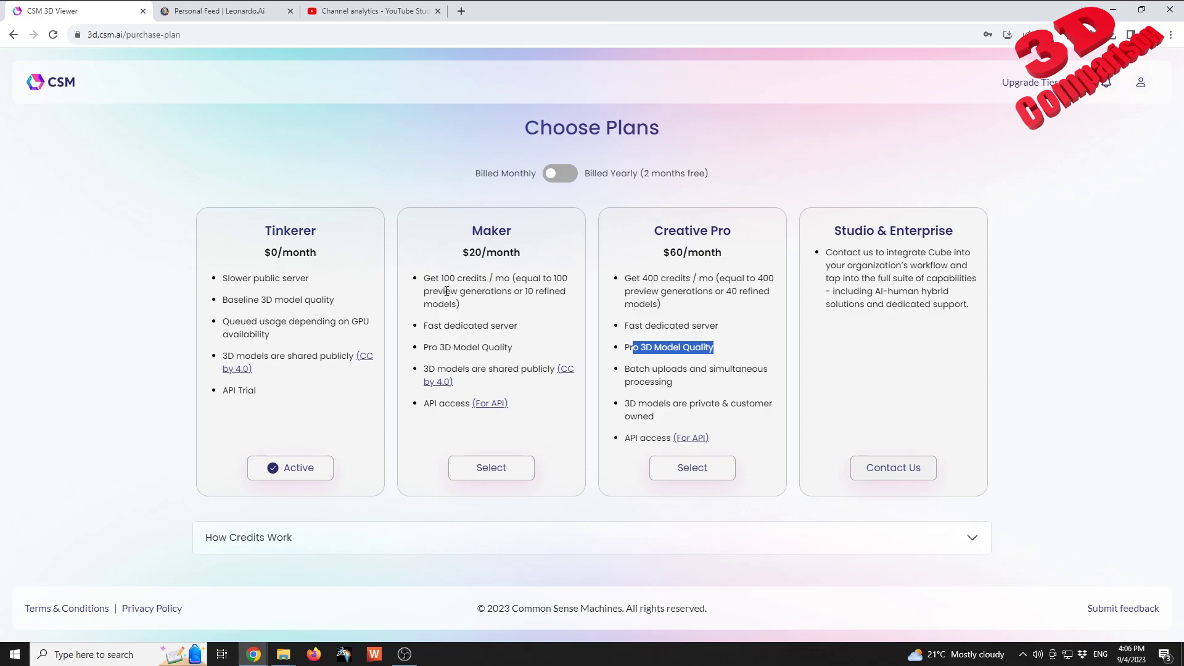
left_click_drag(440, 278, 488, 279)
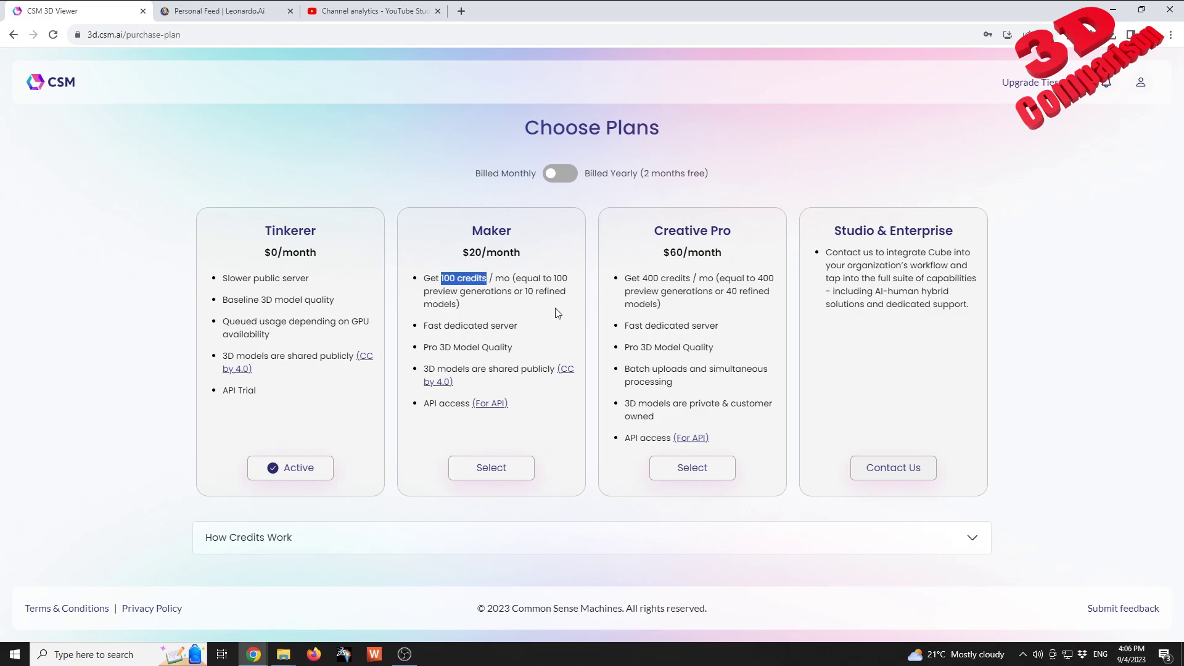
mouse_move(528, 279)
left_mouse_down()
mouse_move(565, 281)
mouse_move(533, 290)
left_mouse_up()
left_click(536, 290)
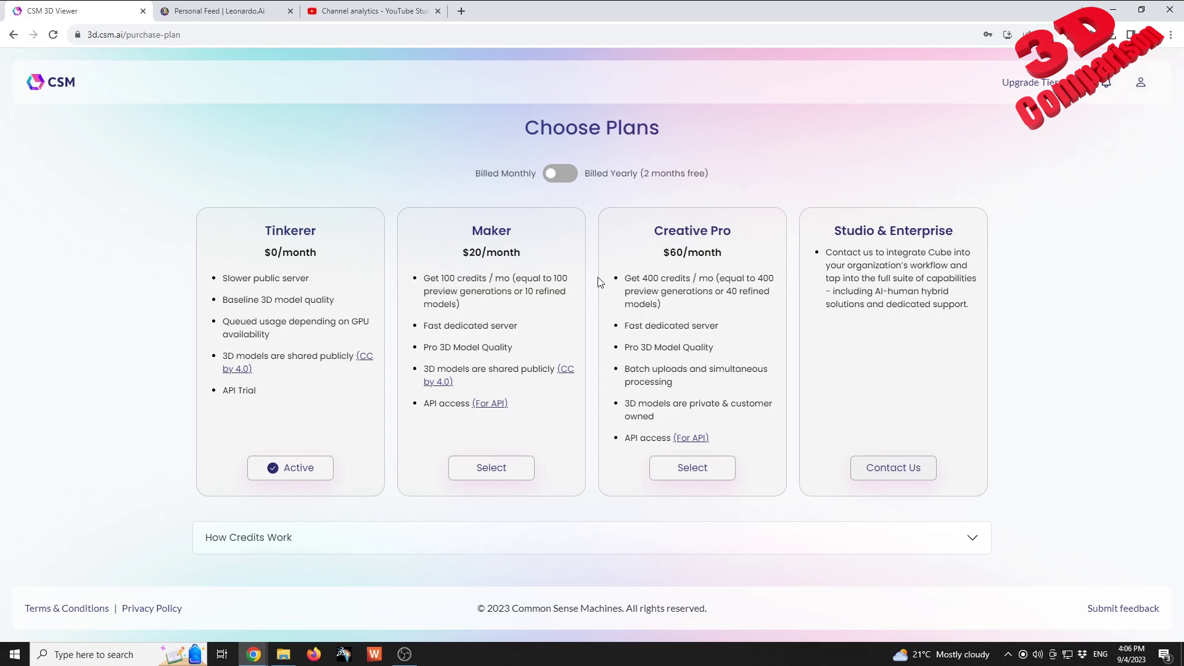
left_click_drag(527, 291, 549, 317)
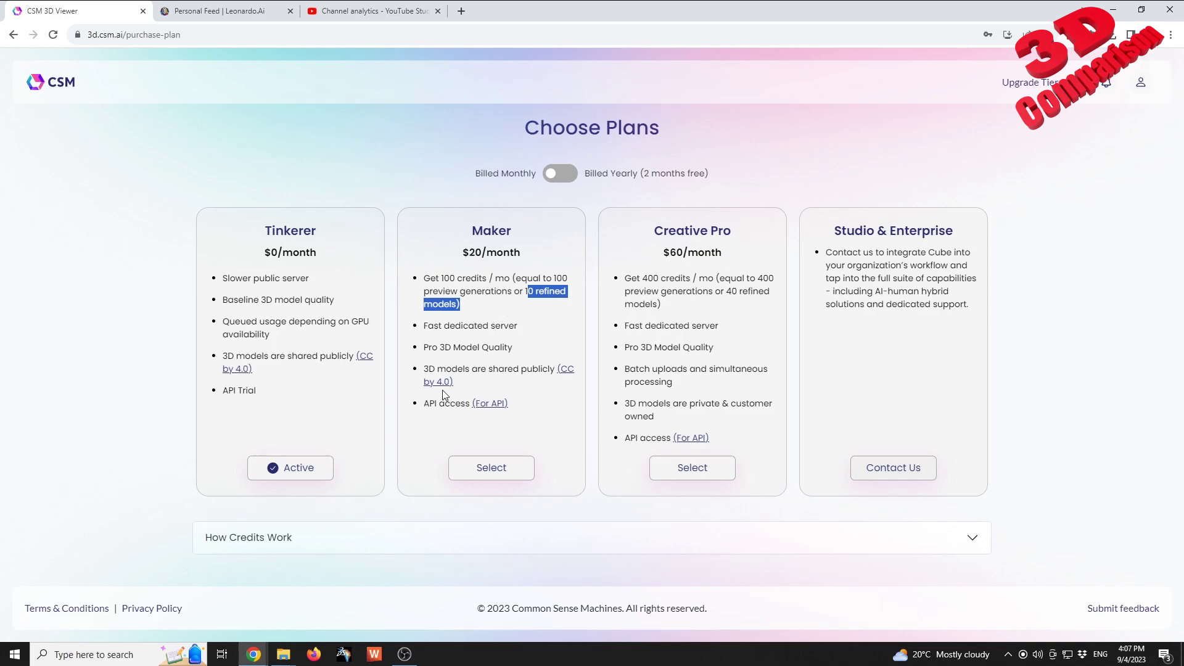
Step: Expand How Credits Work: 1 credit per preview, 9 per pro model
left_click(405, 534)
scroll(248, 462, "down", 2)
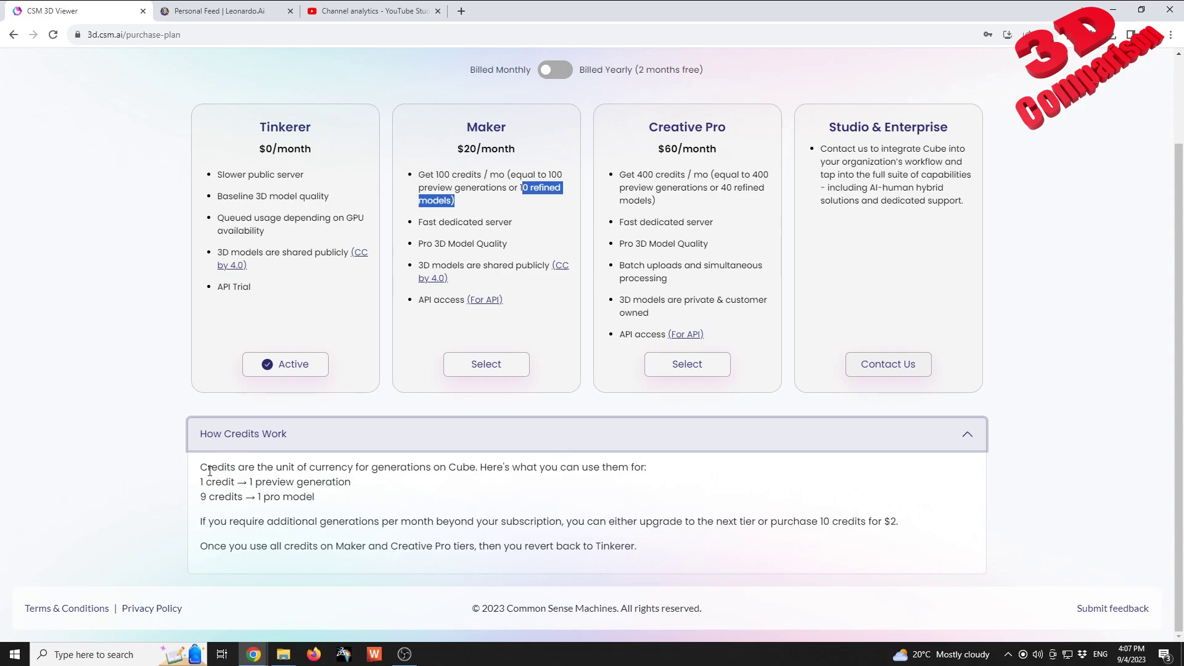
left_click_drag(201, 481, 296, 497)
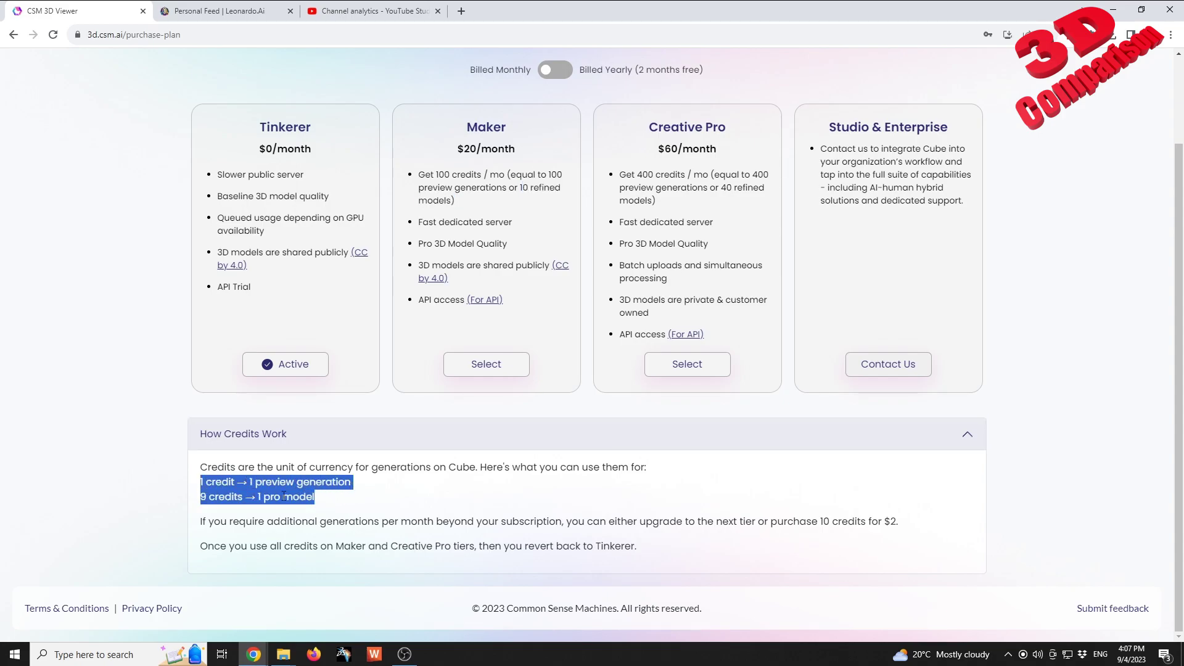
left_click(325, 505)
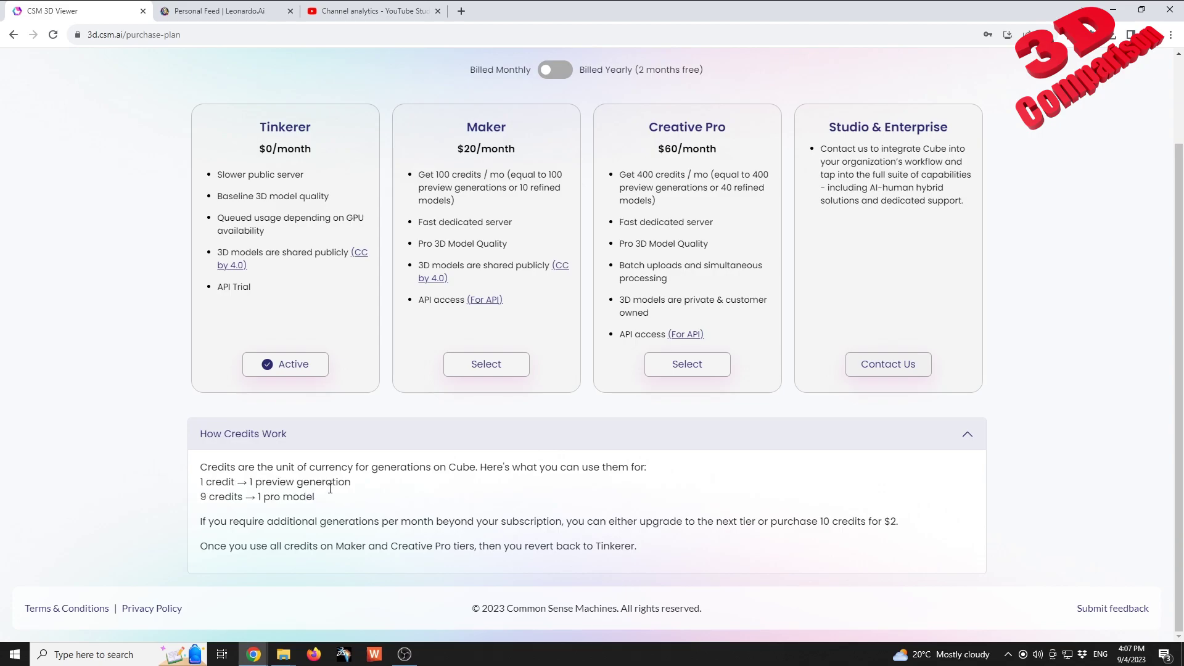